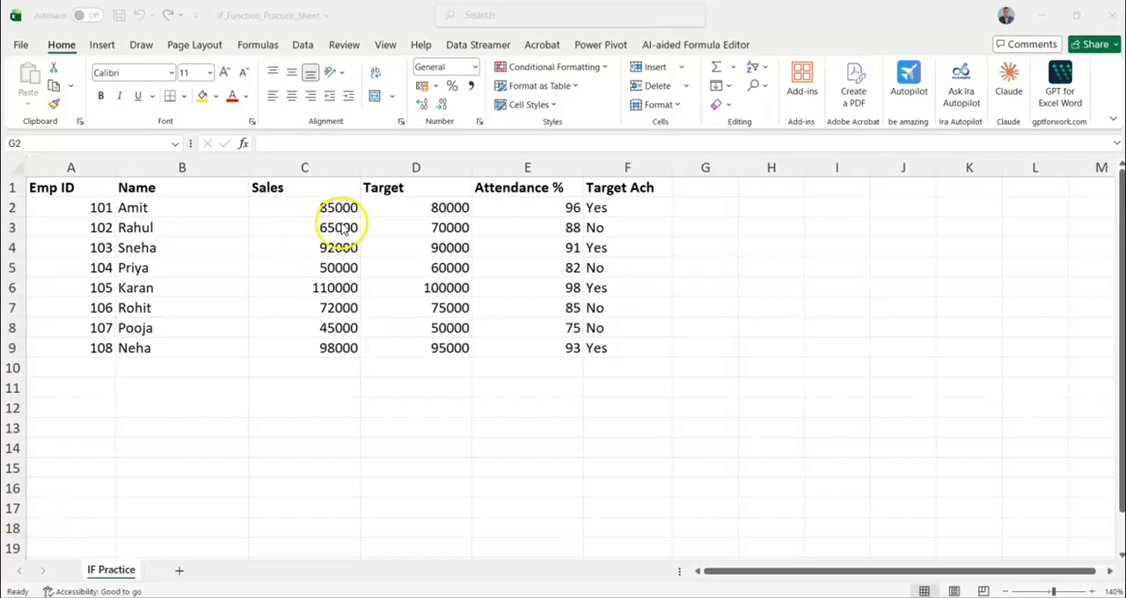
Try to enter the formula =IF(F2"YES",3000,0) in cell G2
click(695, 205)
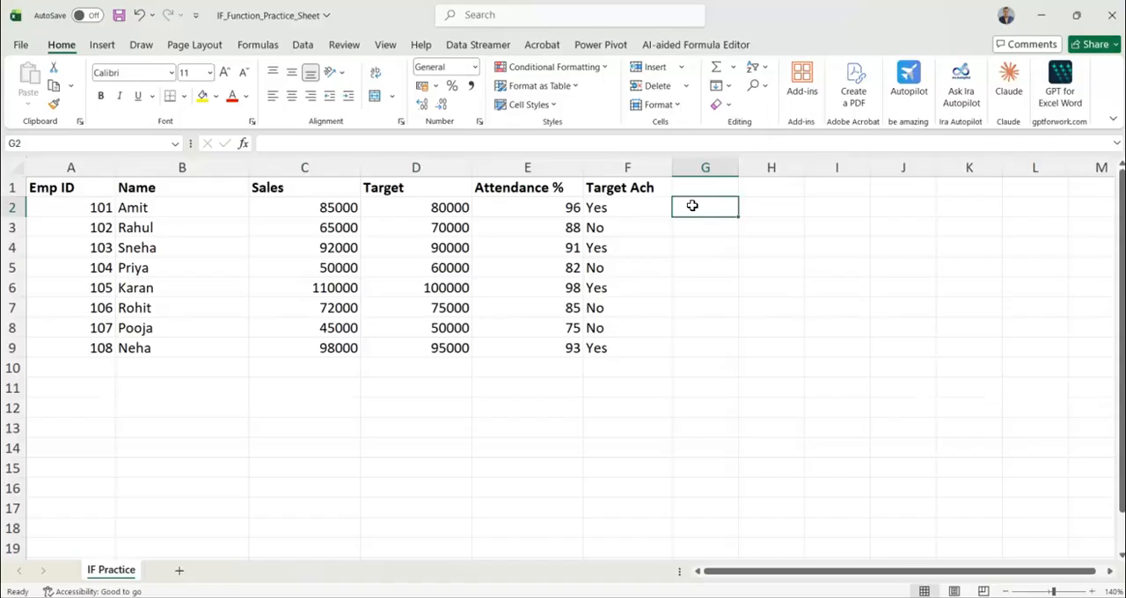
text(=IF)
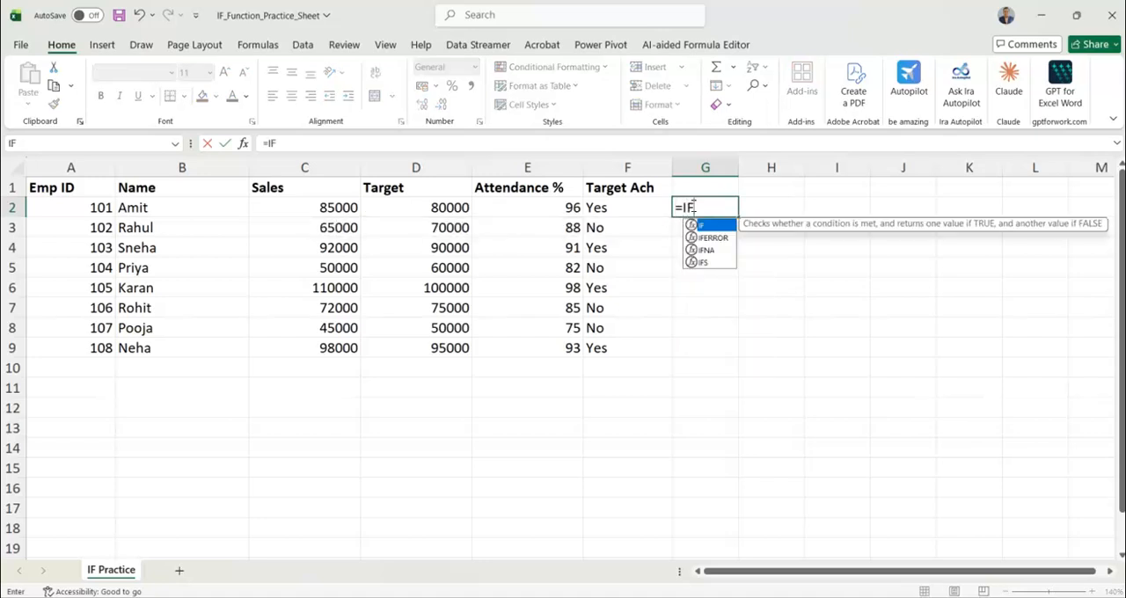
text(()
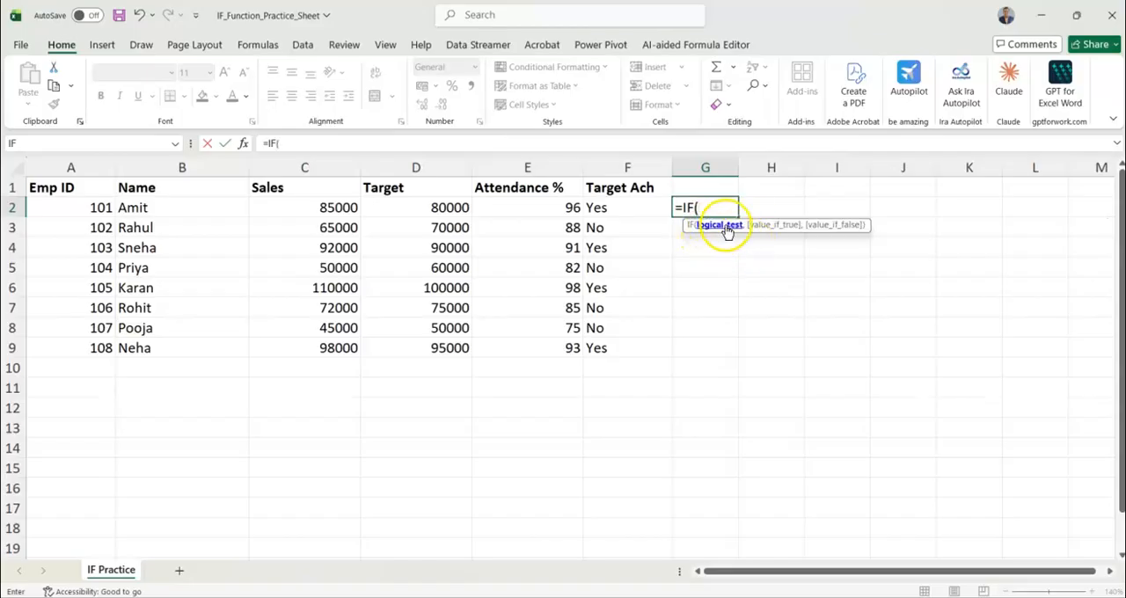
click(611, 205)
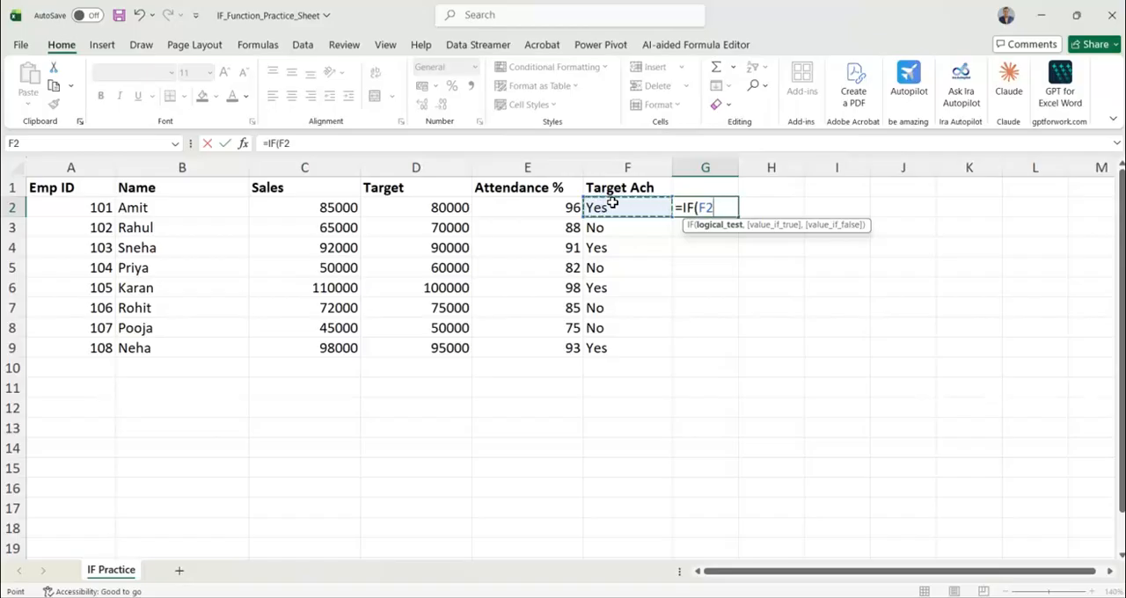
text("YES)
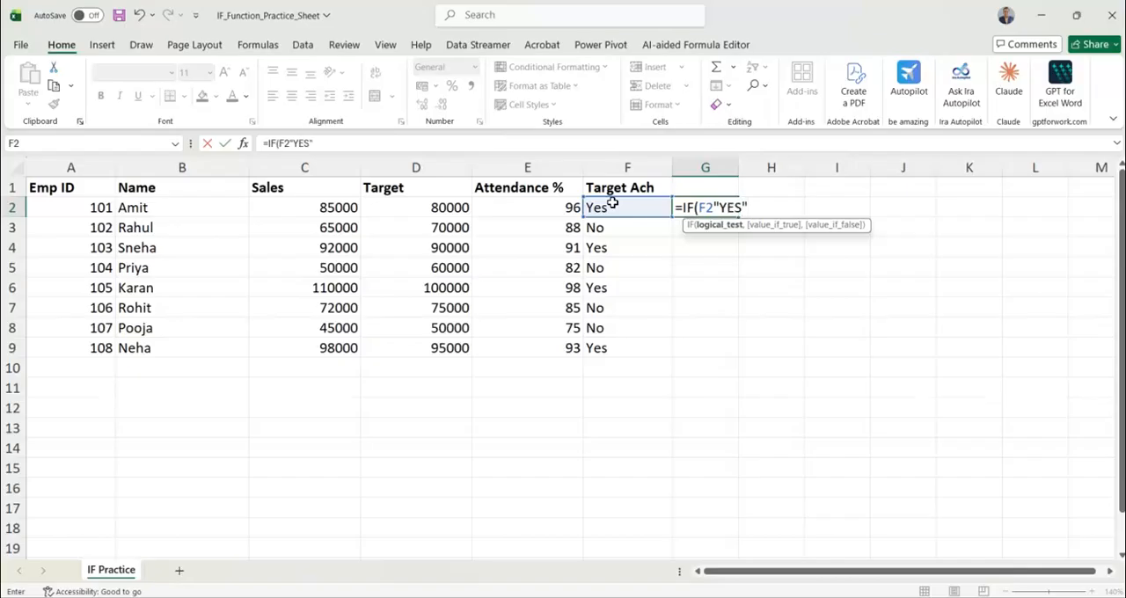
text(",3)
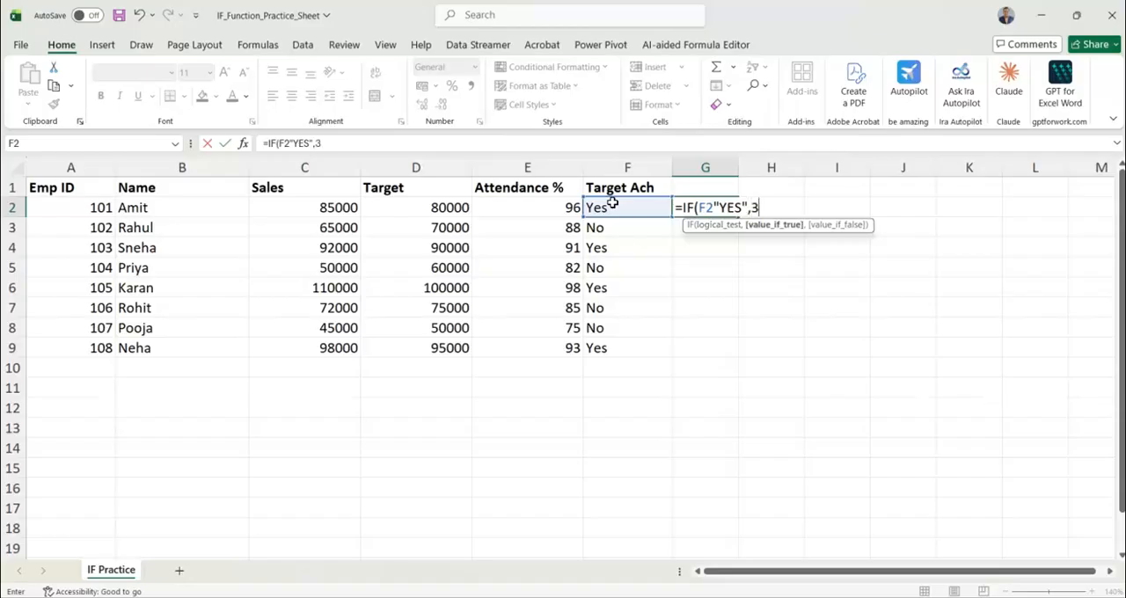
text(000,0))
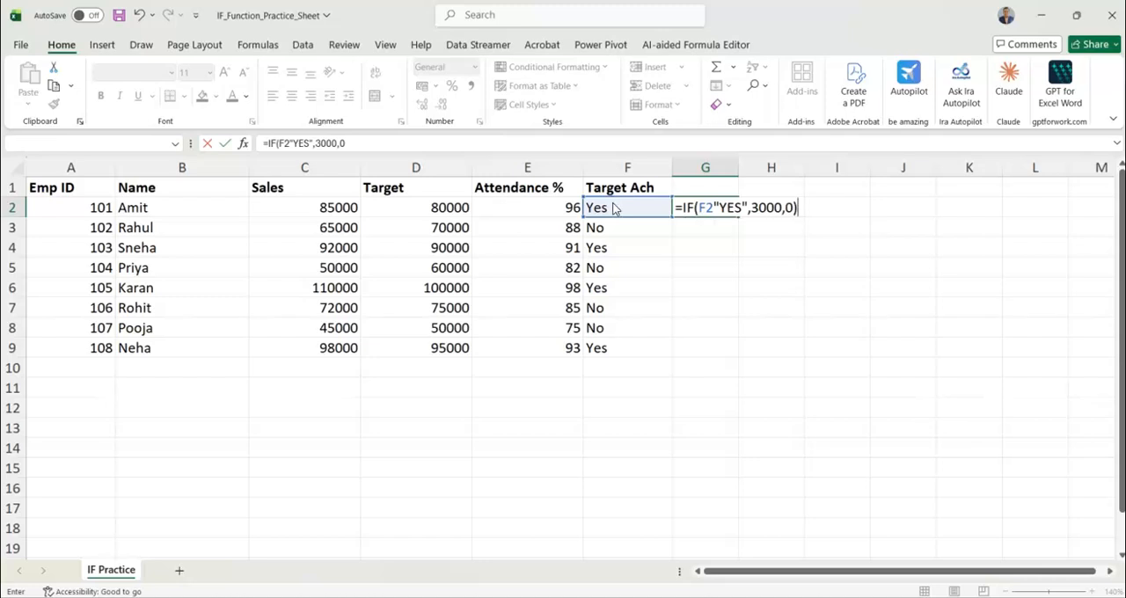
key(Return)
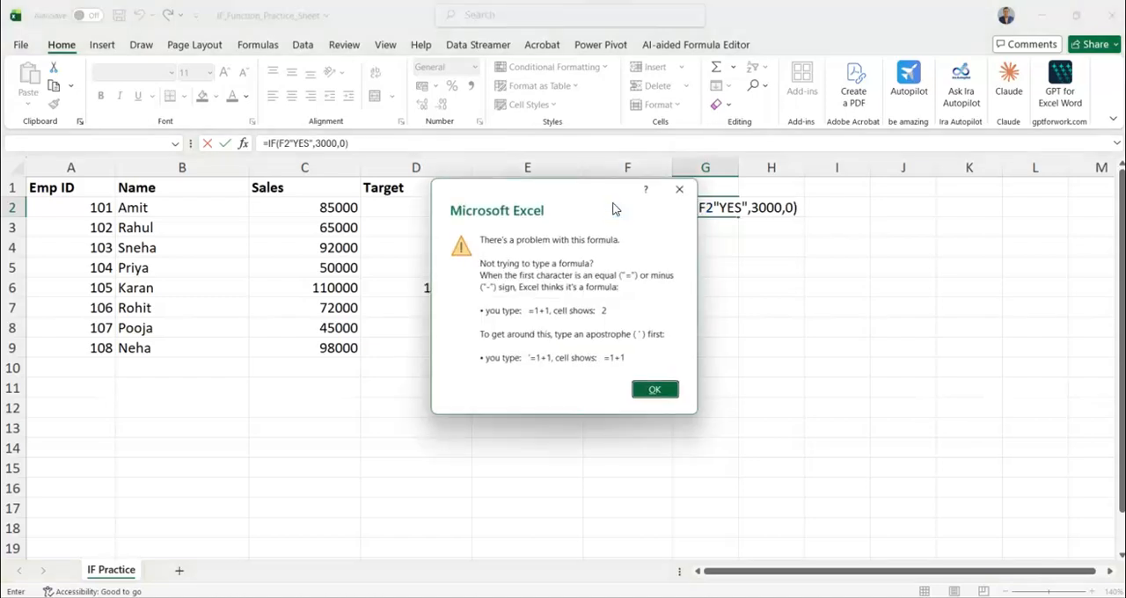
click(652, 390)
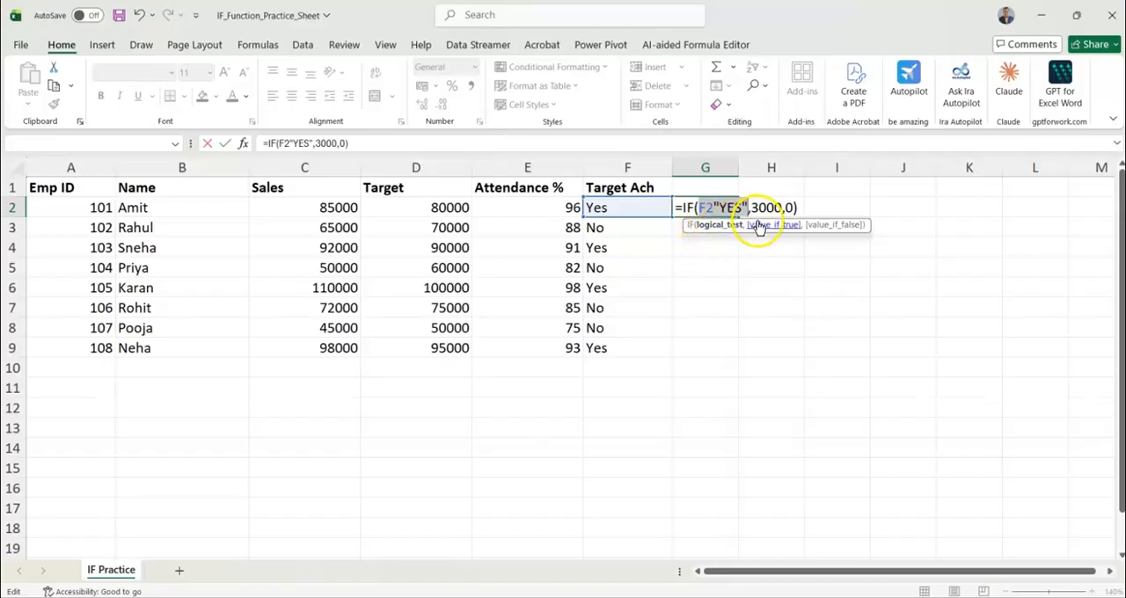
Add the missing equals sign after F2 in the G2 formula, making it =IF(F2="YES",3000,0), and fill it down to G9
click(710, 207)
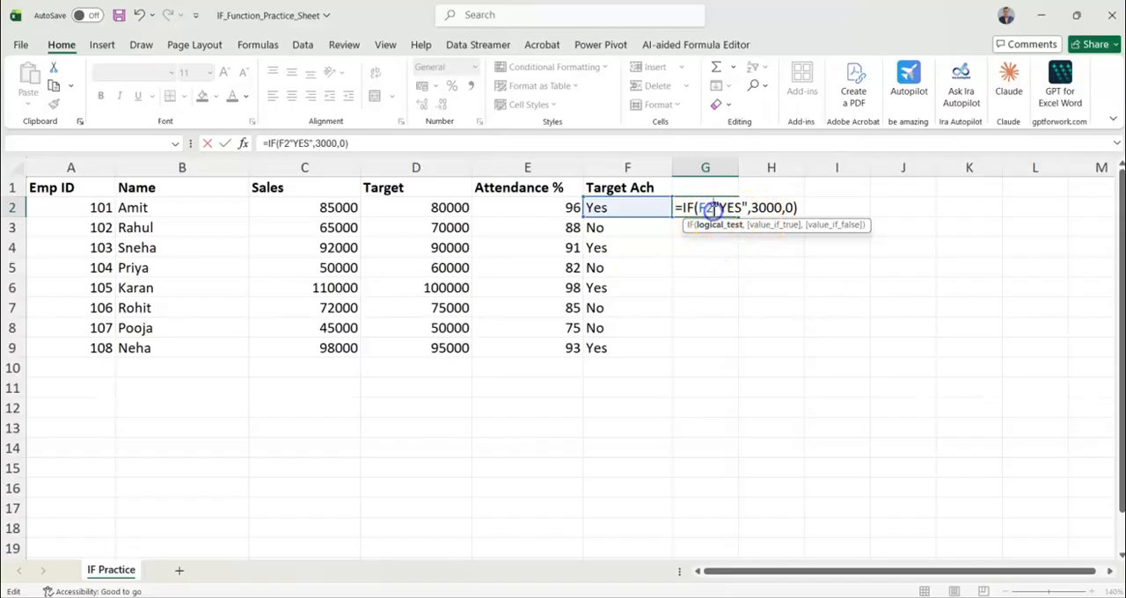
text(=)
key(Return)
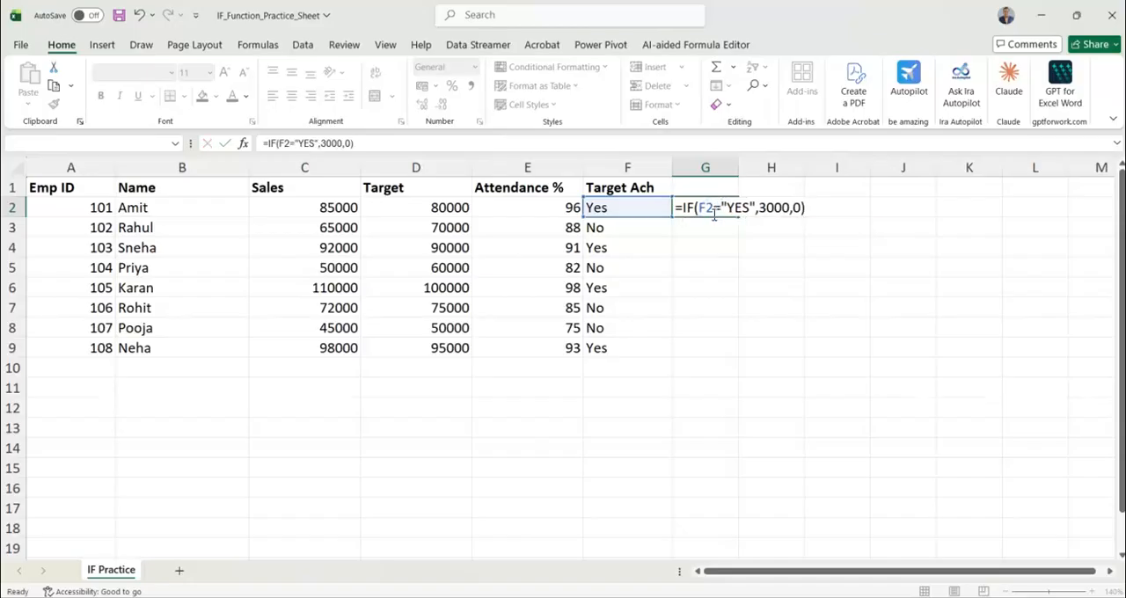
click(711, 207)
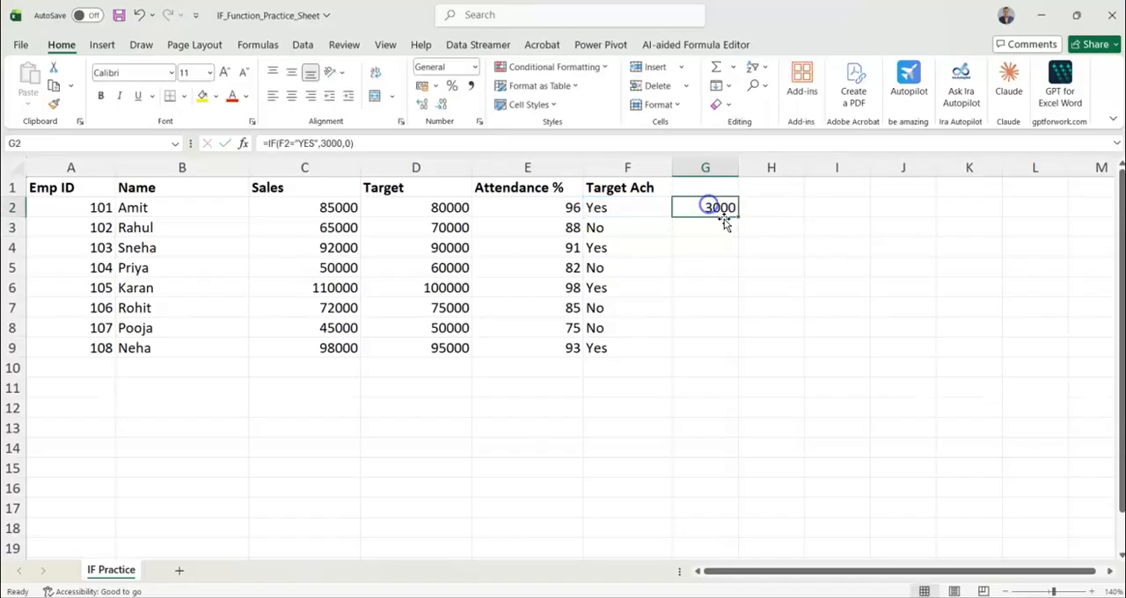
double_click(737, 218)
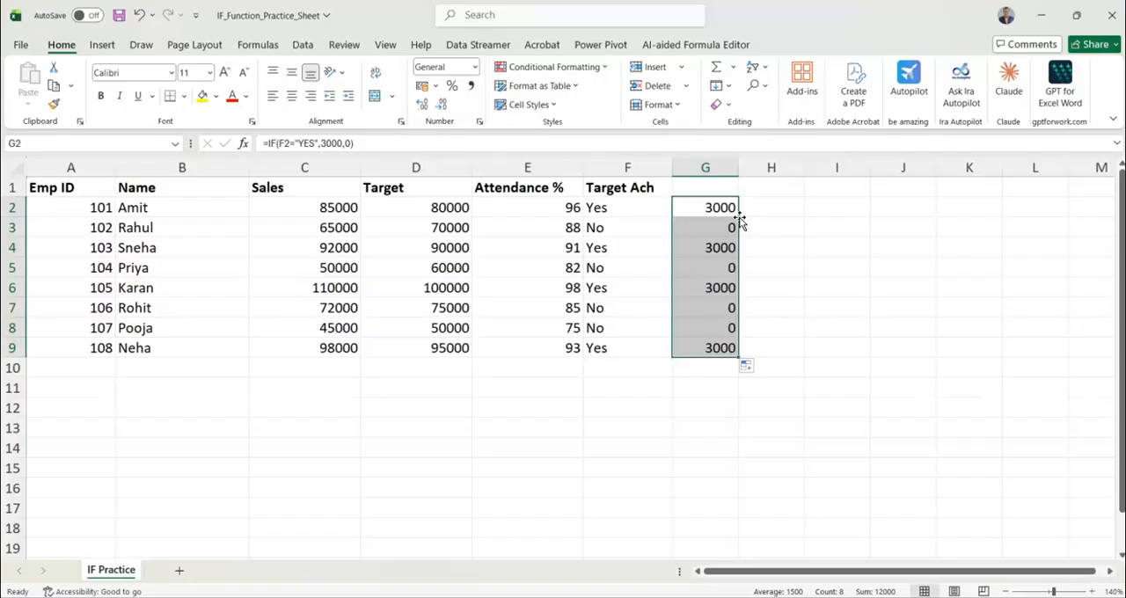
Begin an IF formula in H2 that returns 3000 when F2 equals "YES", up to its value-if-false argument
click(755, 211)
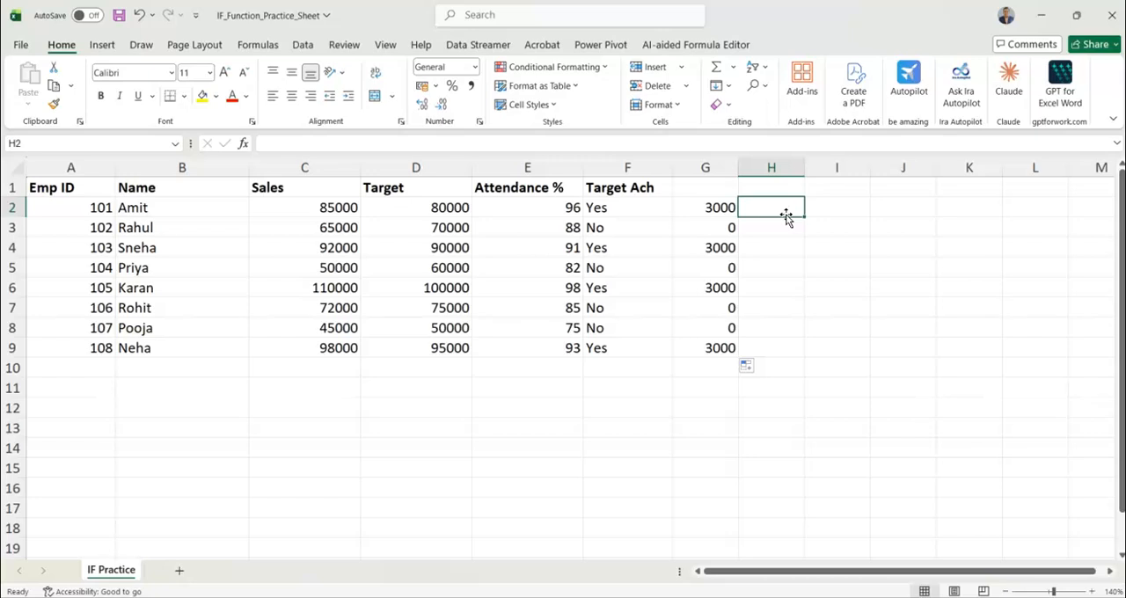
text(=IF)
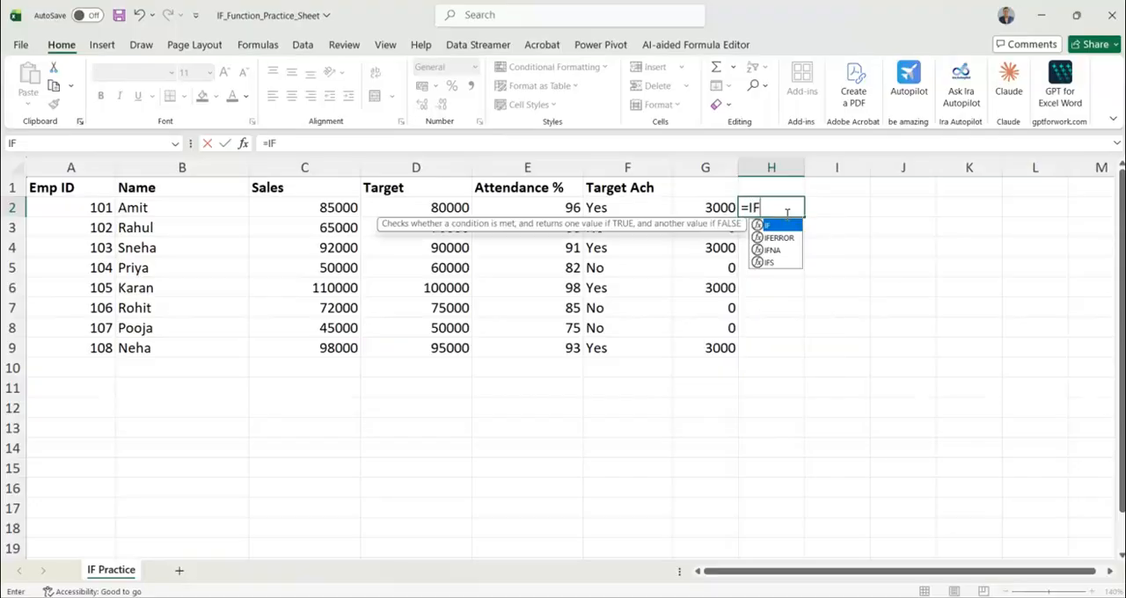
text(()
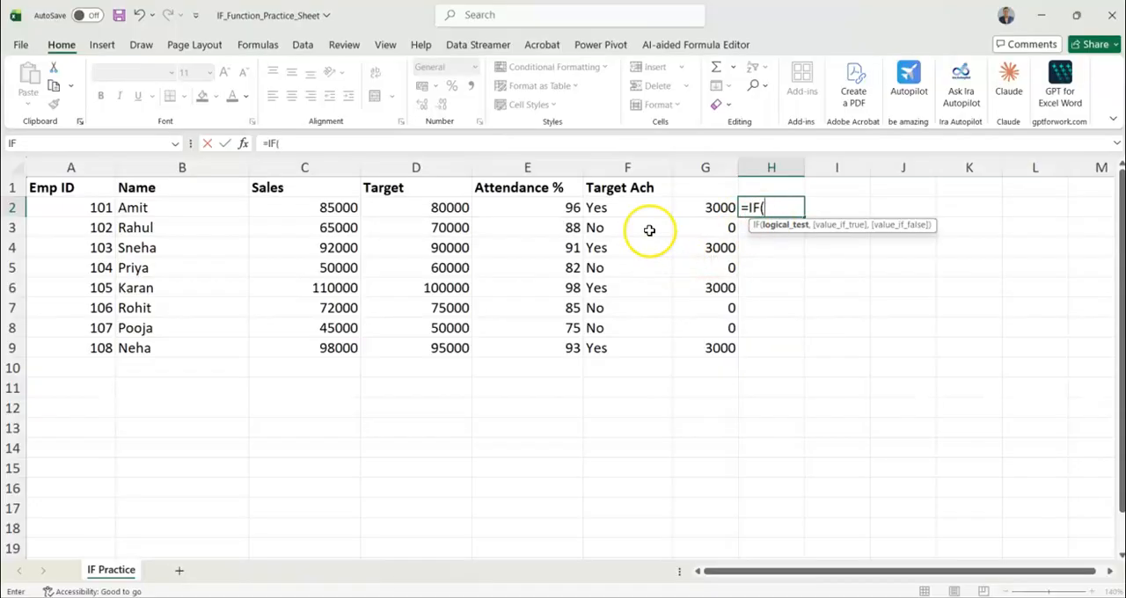
click(615, 206)
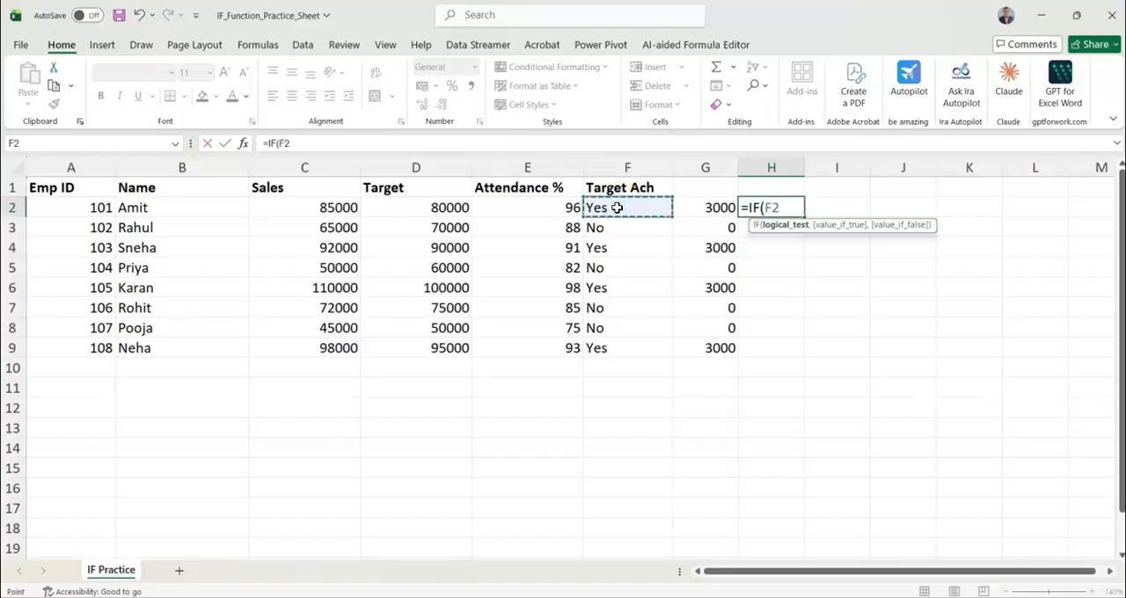
text(=)
text("Y)
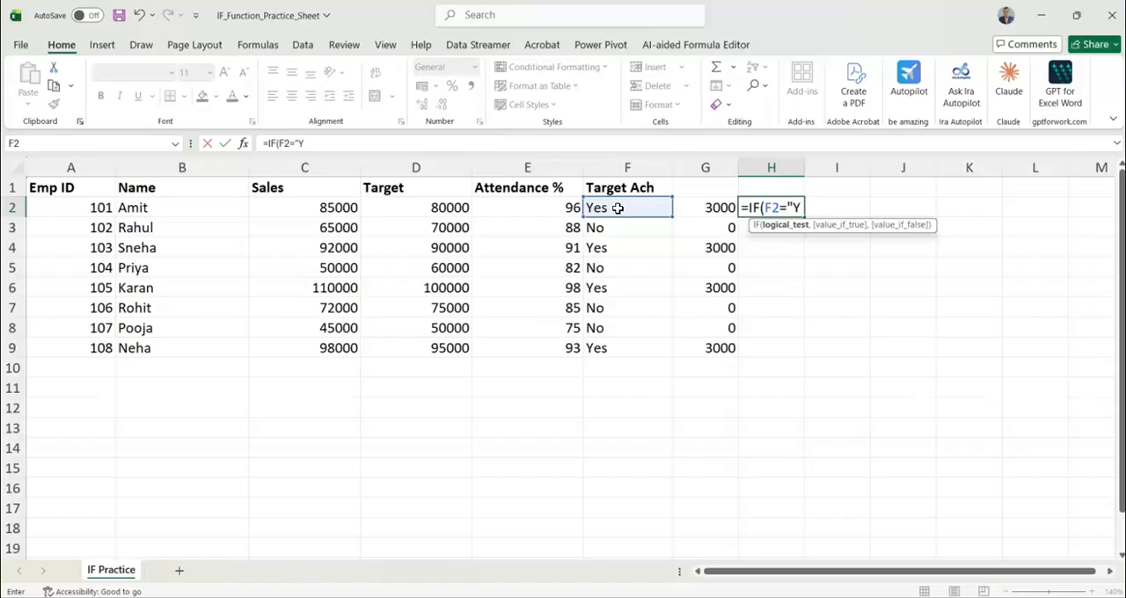
text(ES",)
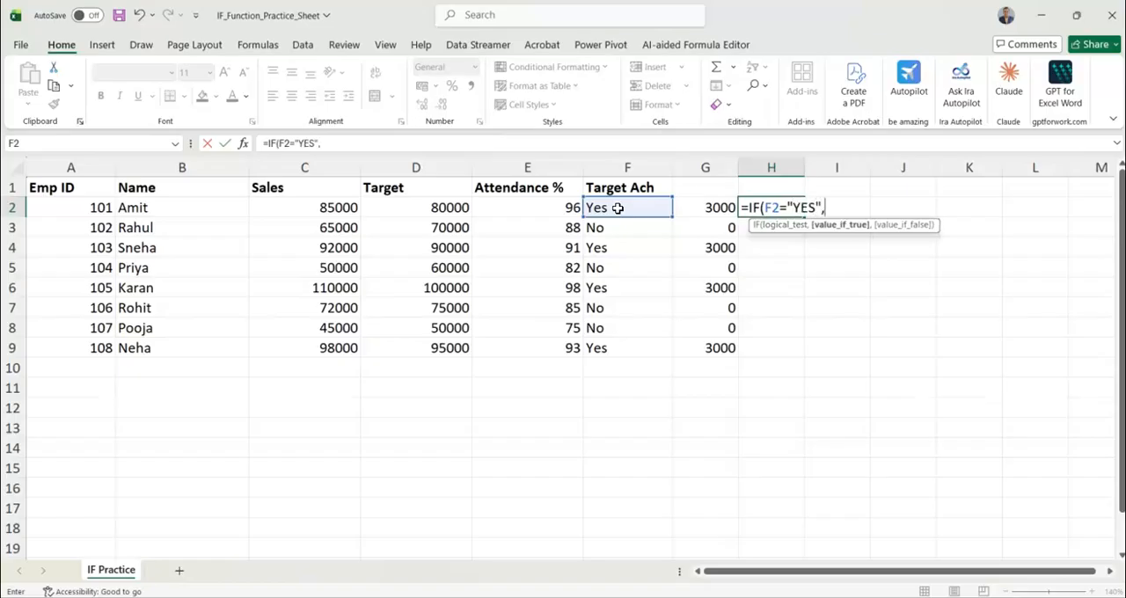
text(3000,)
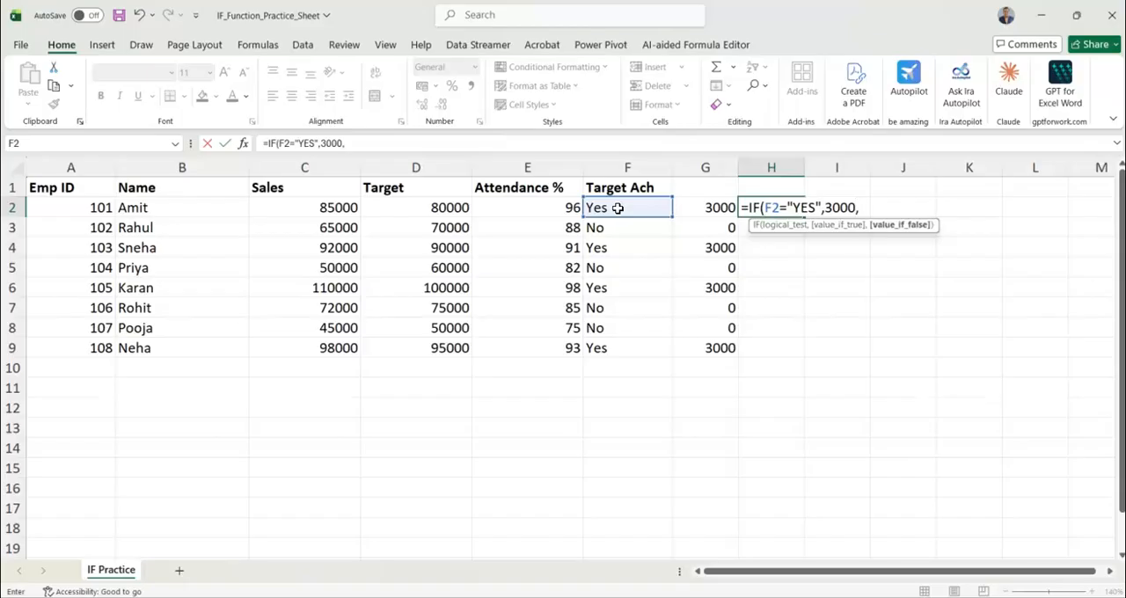
text(I)
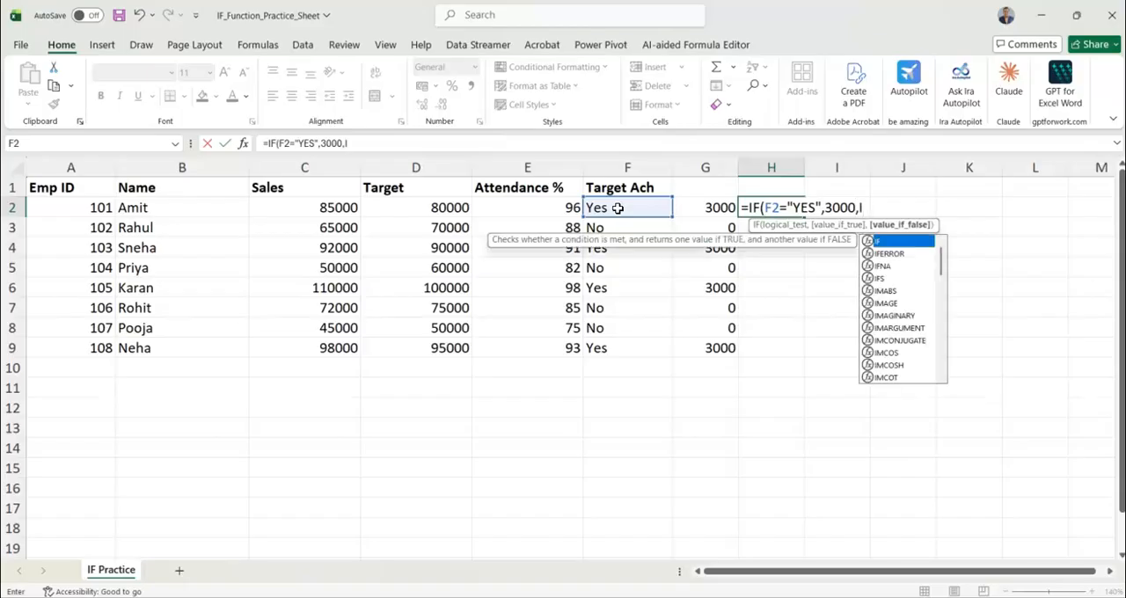
text(F)
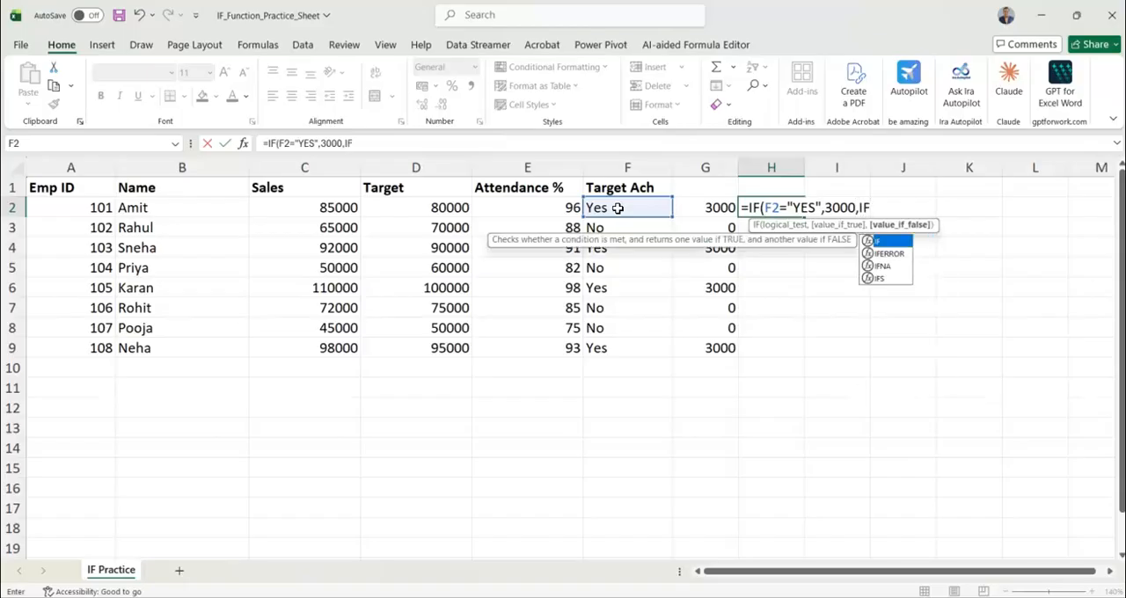
text(()
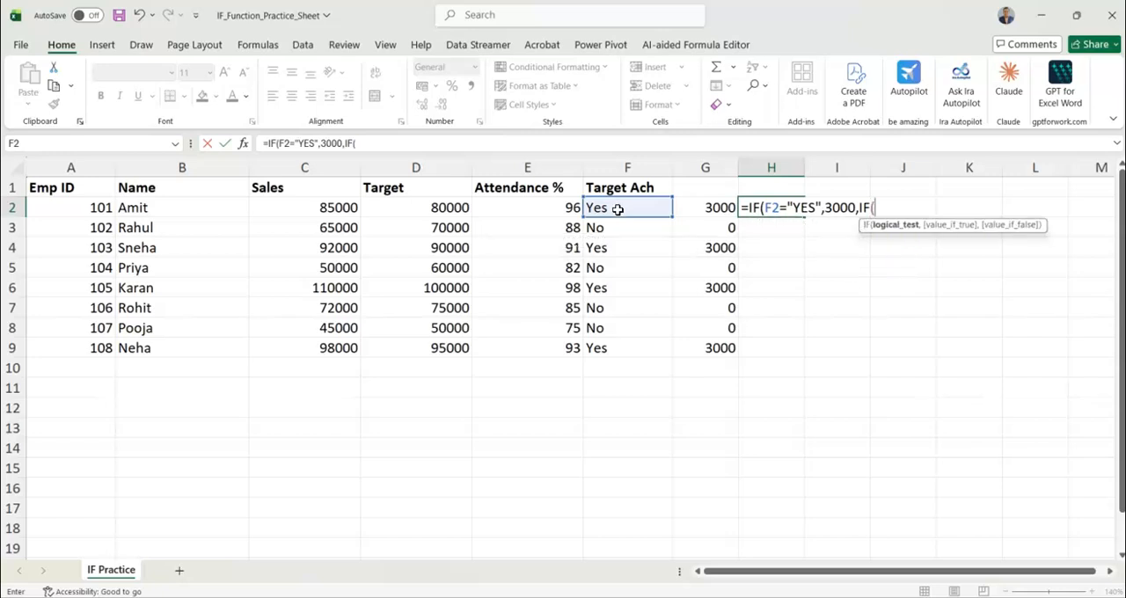
Complete the H2 formula with the nested IF(E2>=80,2000,0) as the value if false, and fill it down to H9
click(510, 215)
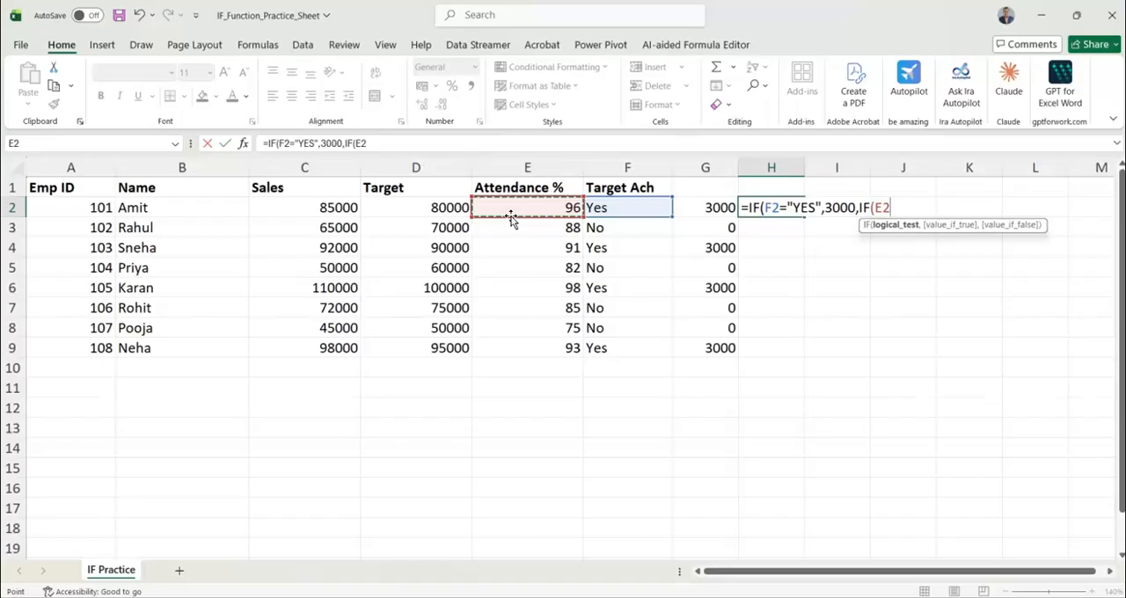
text(>)
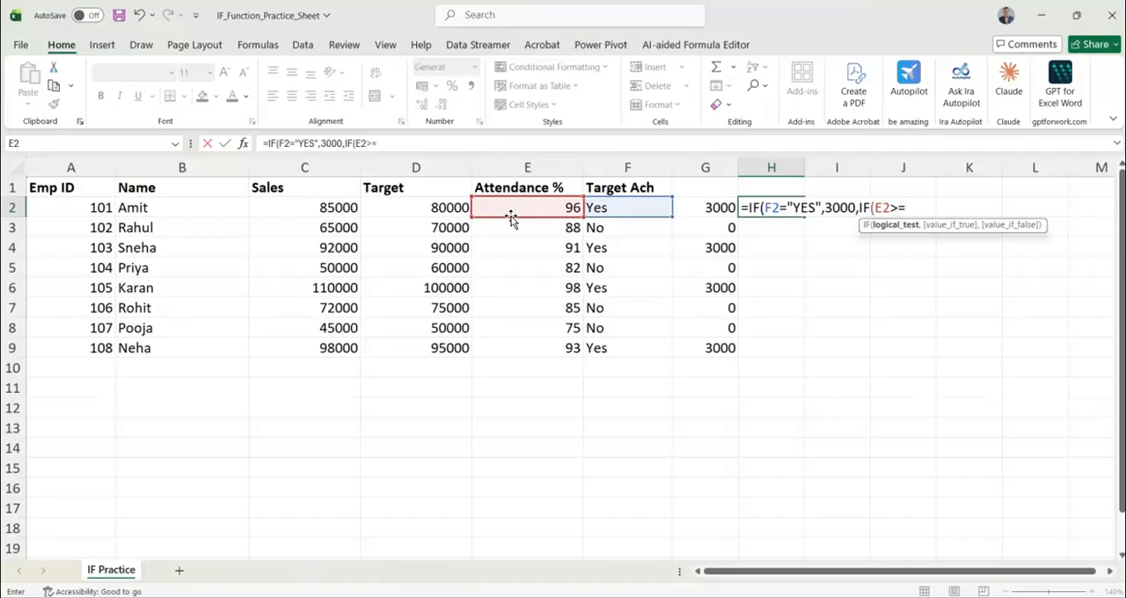
text(=80,)
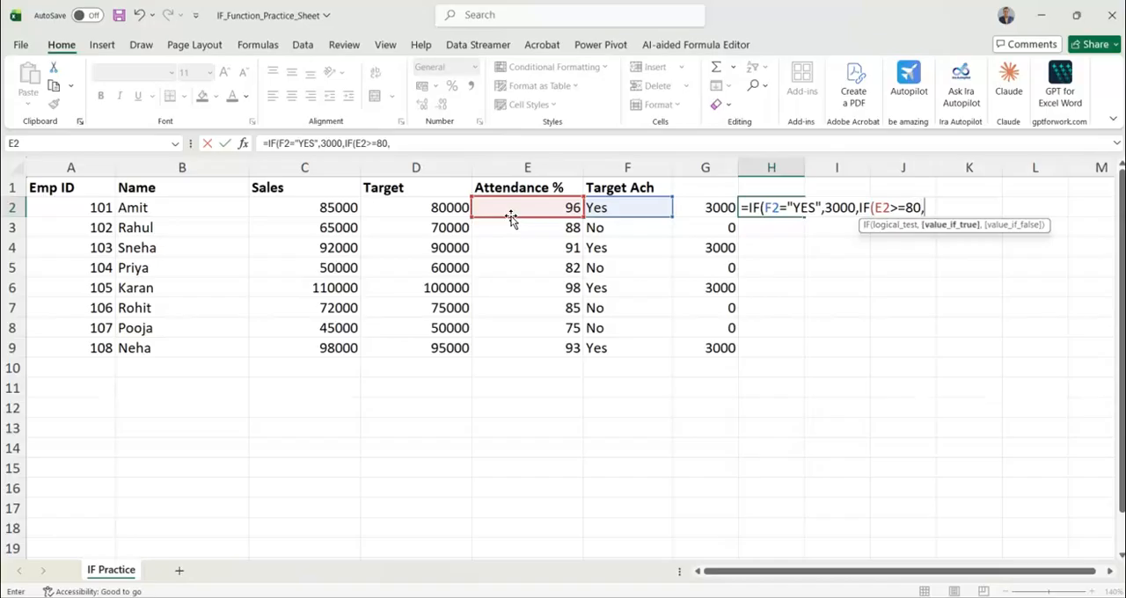
text(2000,0)
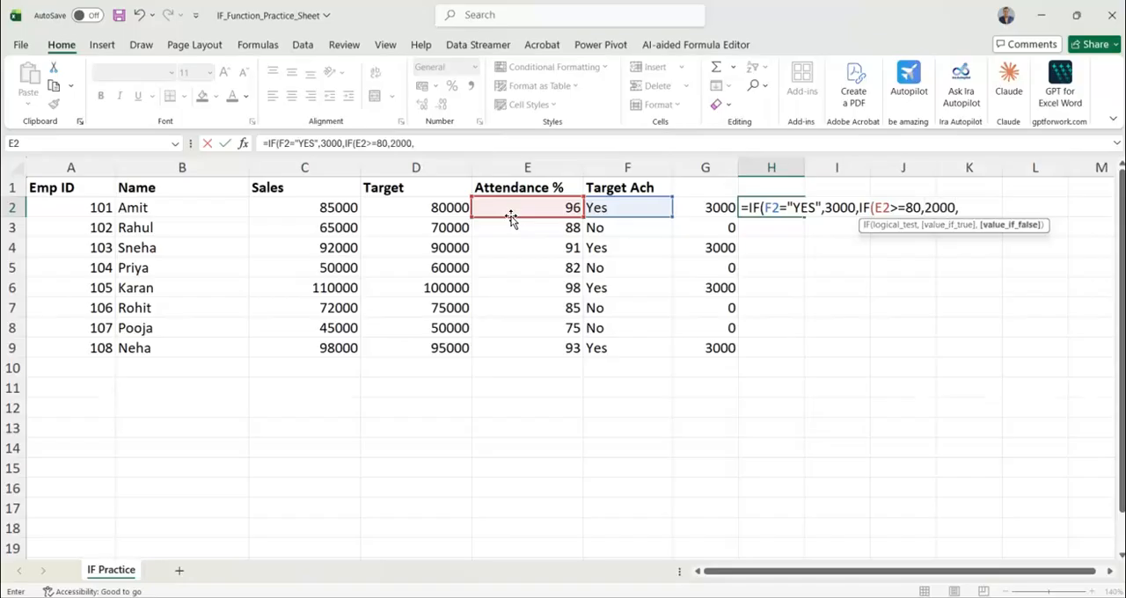
text()))
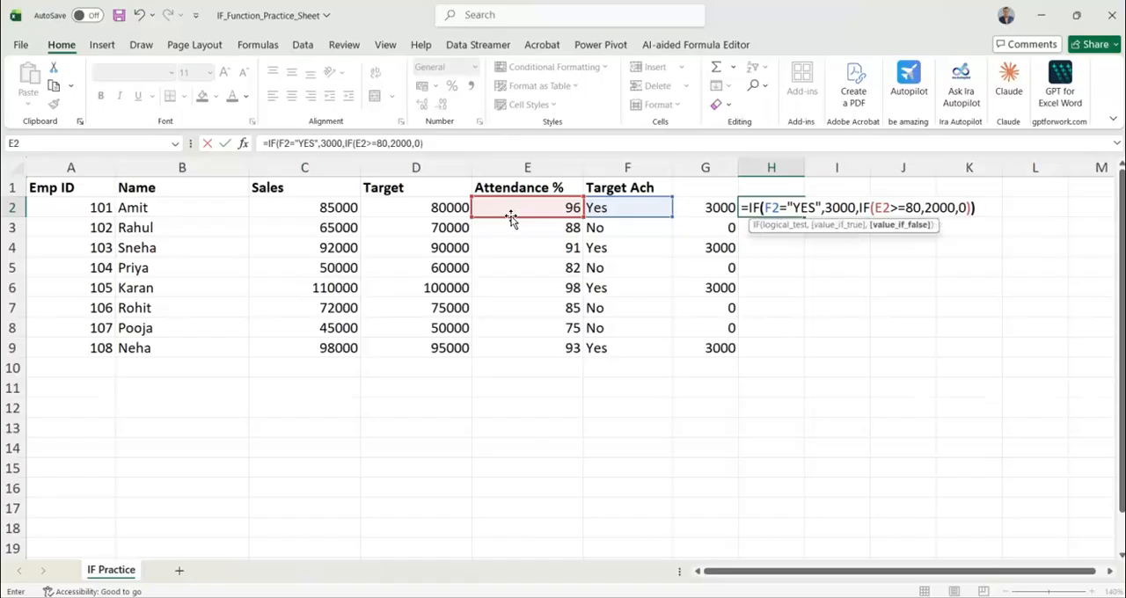
key(Return)
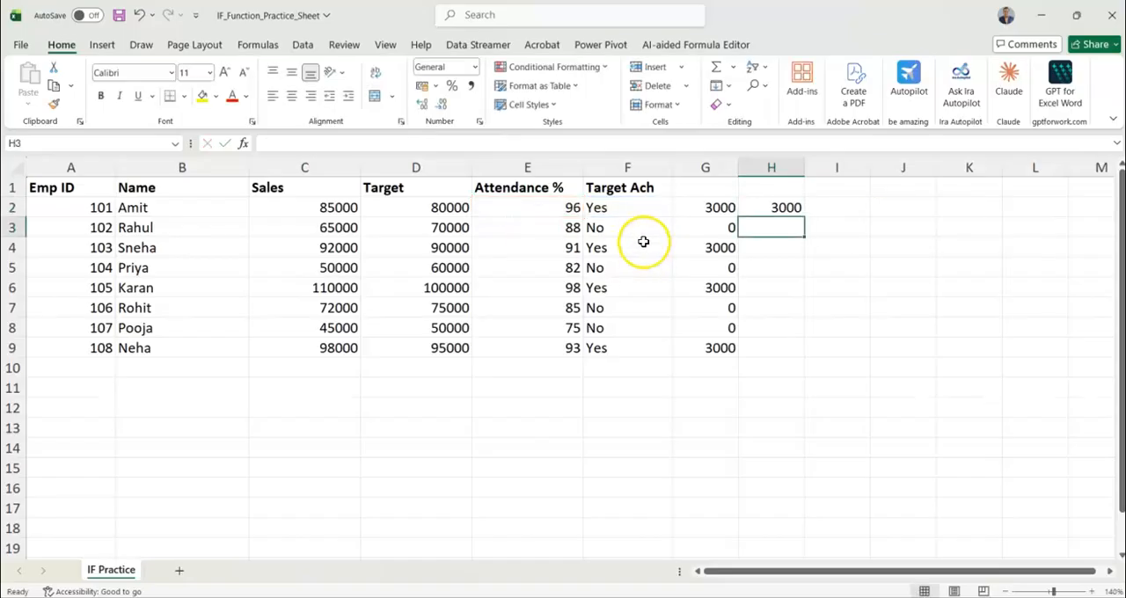
click(752, 209)
double_click(804, 215)
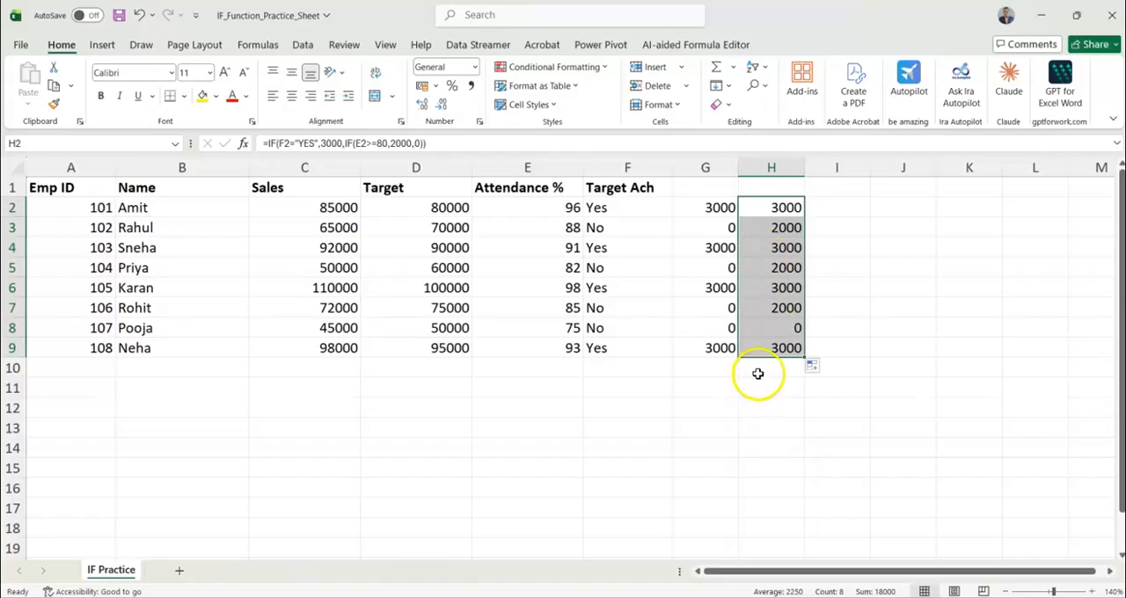
Begin an IF formula in I2 whose logical test checks whether F2 equals "YES"
click(821, 206)
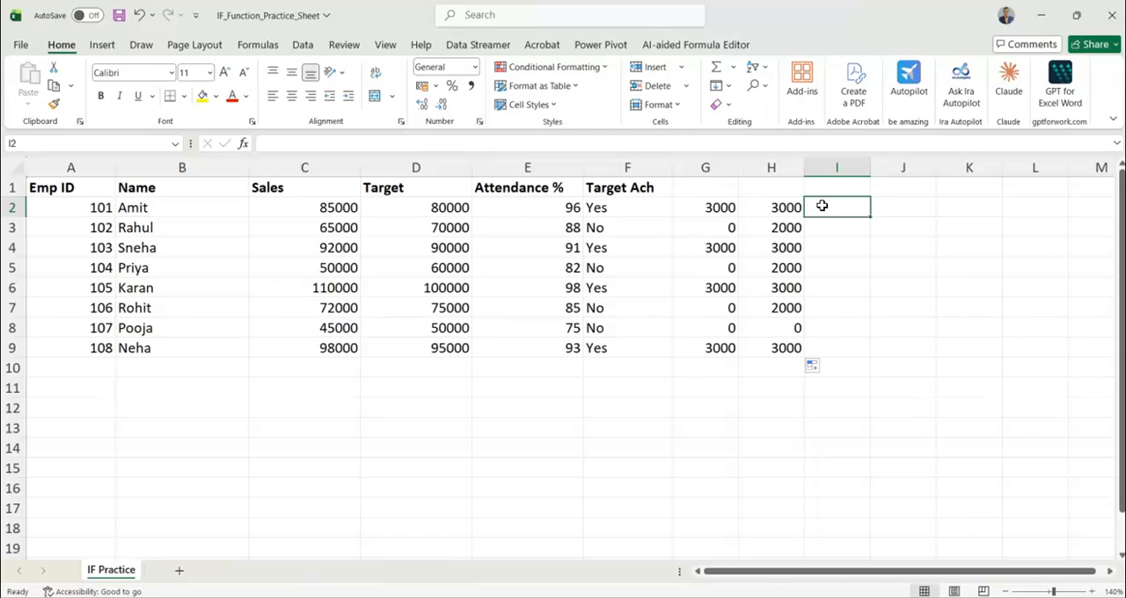
text(=IF)
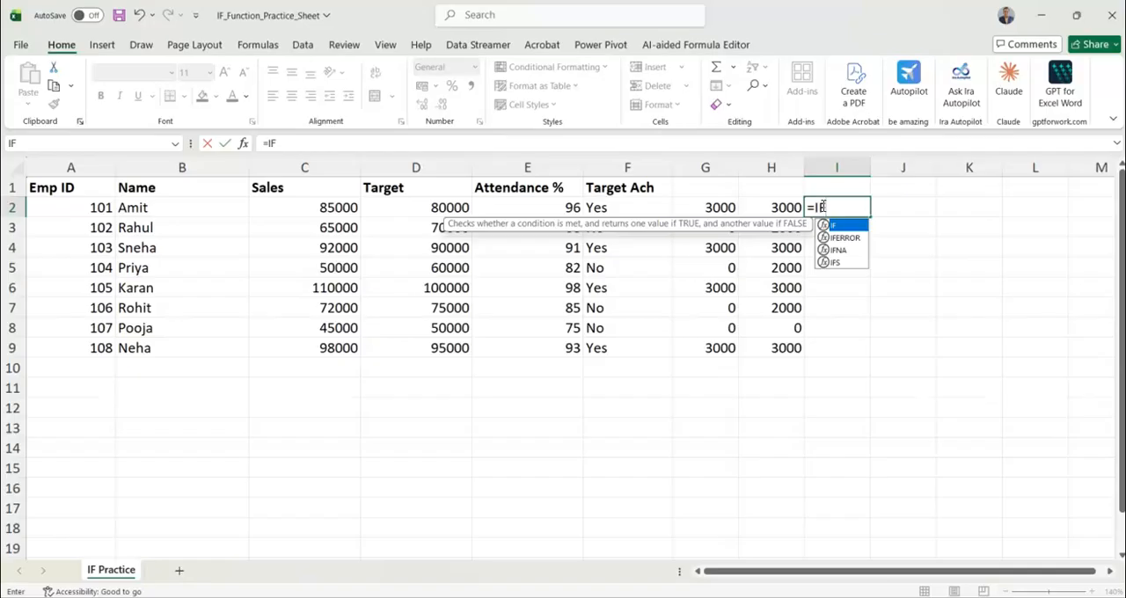
text(()
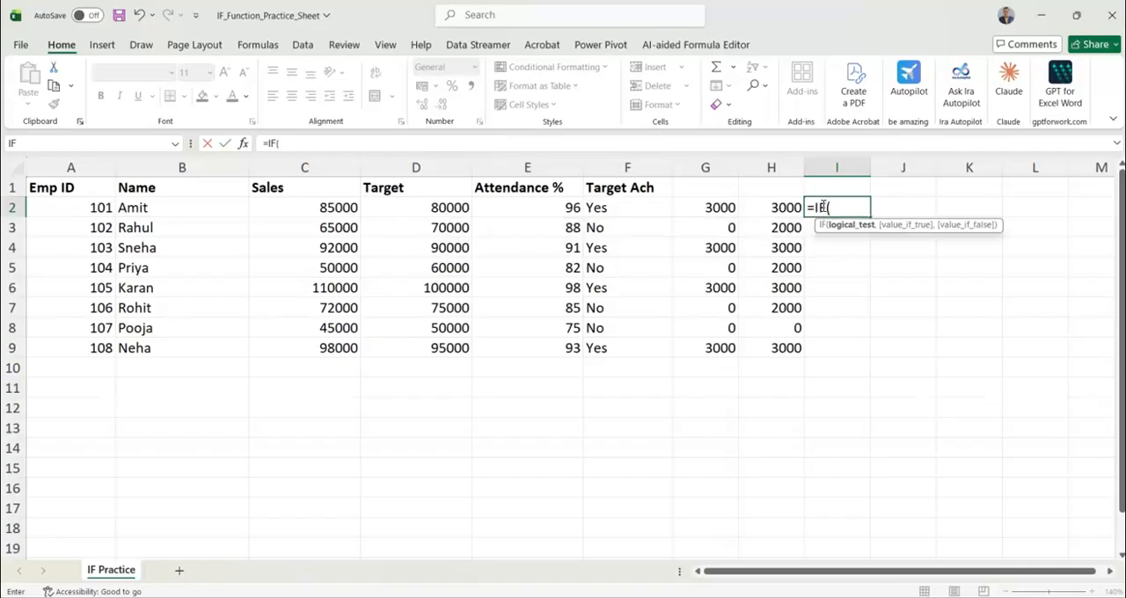
click(648, 205)
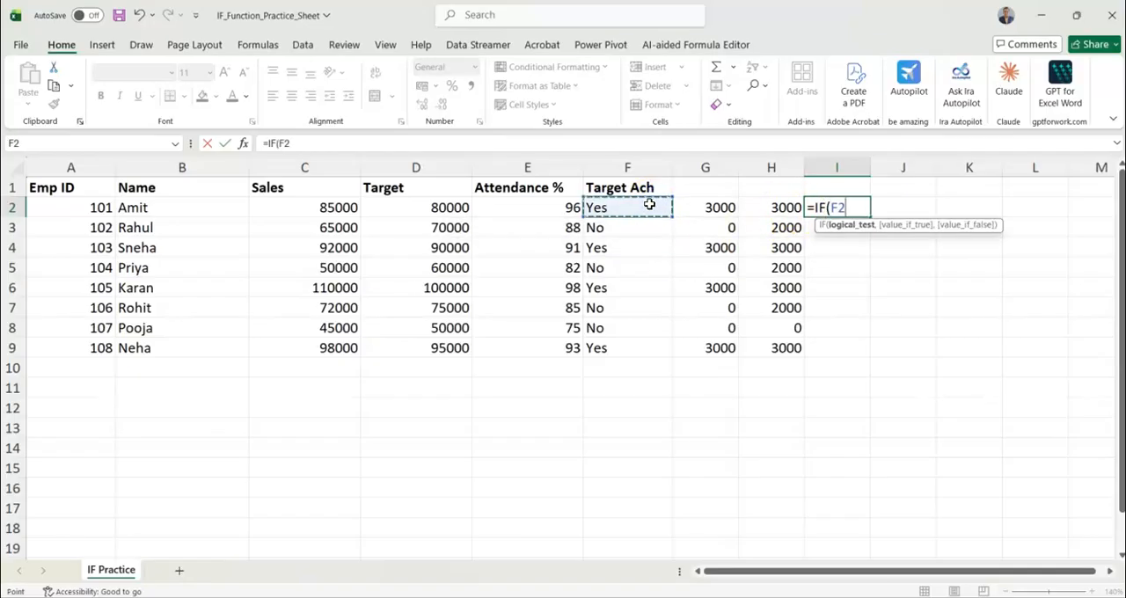
text(="YES")
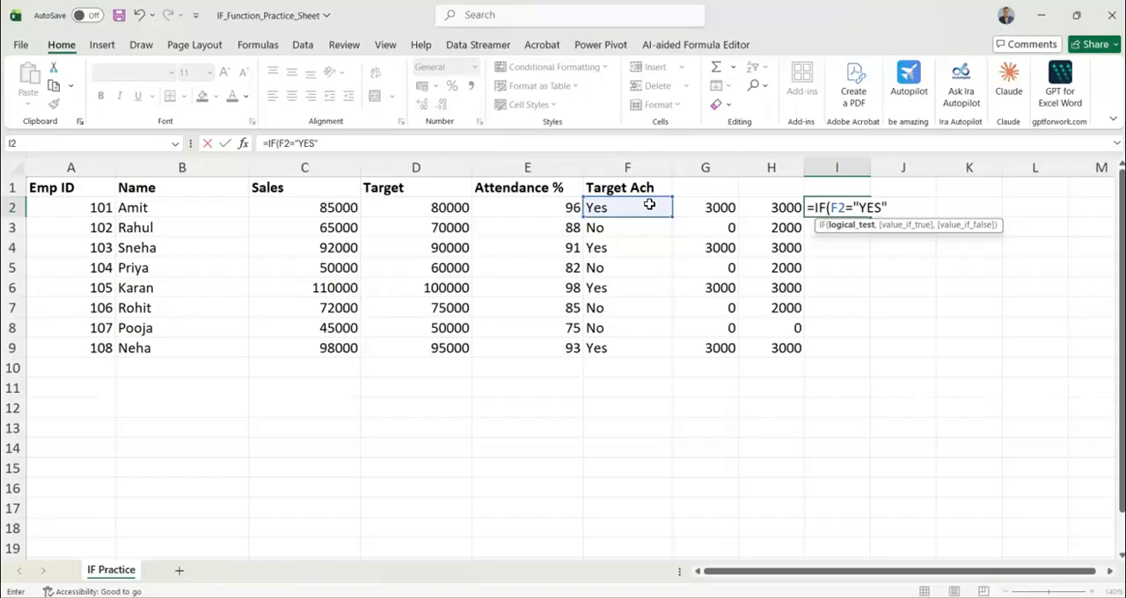
text(,3000,)
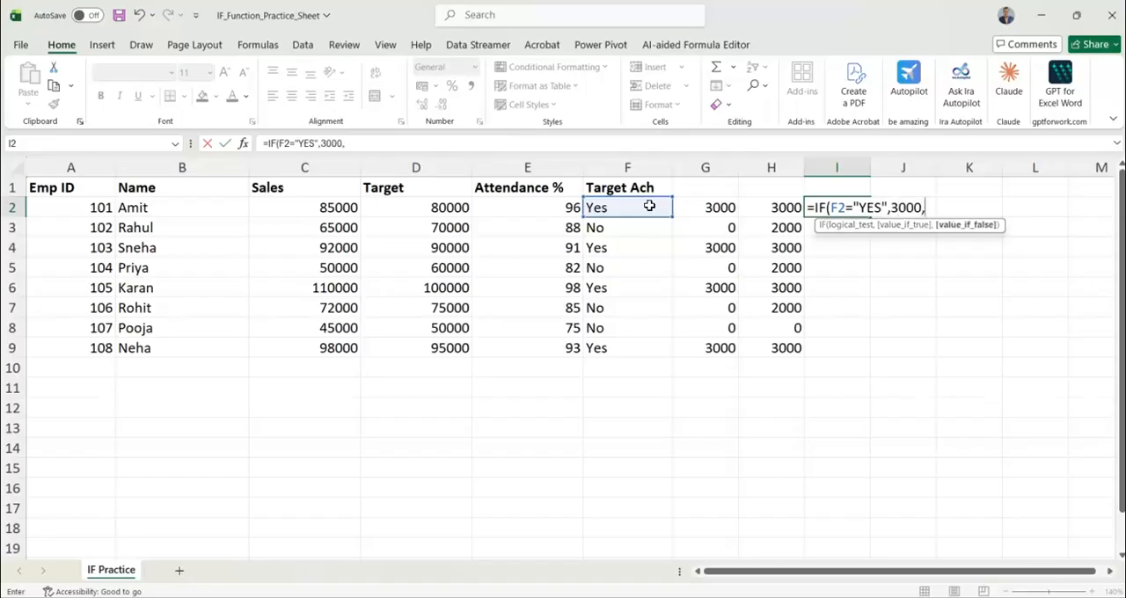
text(IF()
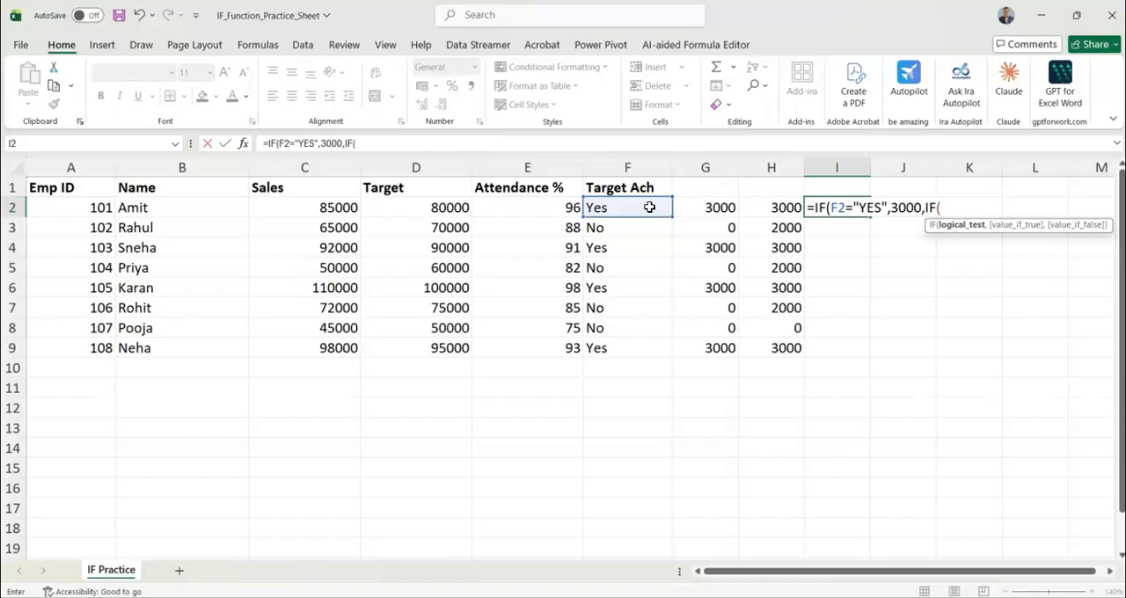
Continue the I2 formula with 3000 as the value if true and start a nested IF that refers to E2
click(556, 203)
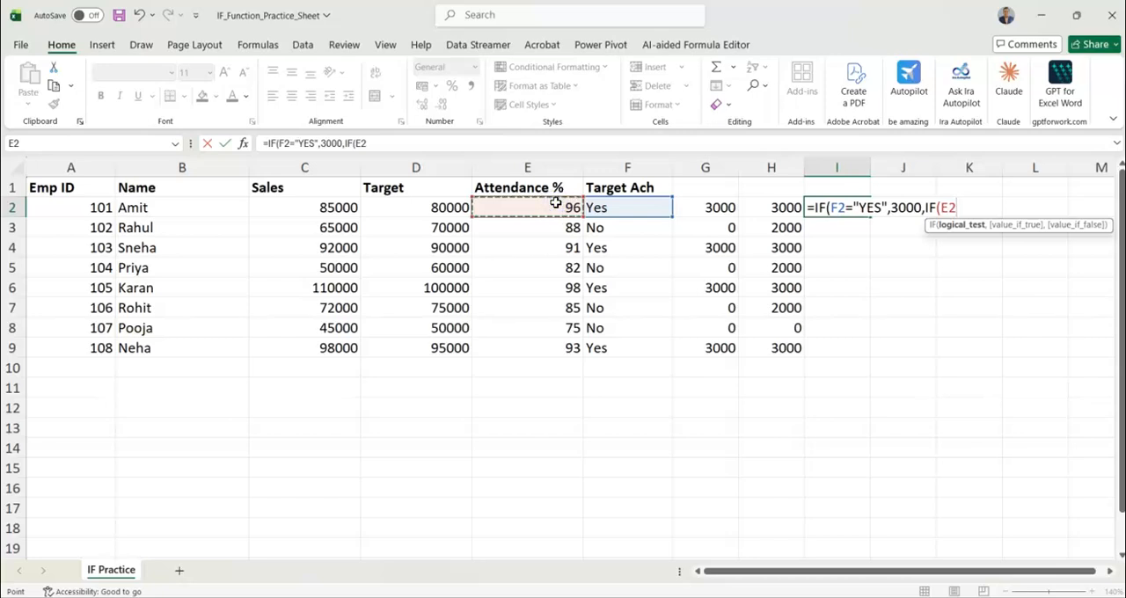
text(.+)
key(BackSpace)
key(BackSpace)
text(.)
key(BackSpace)
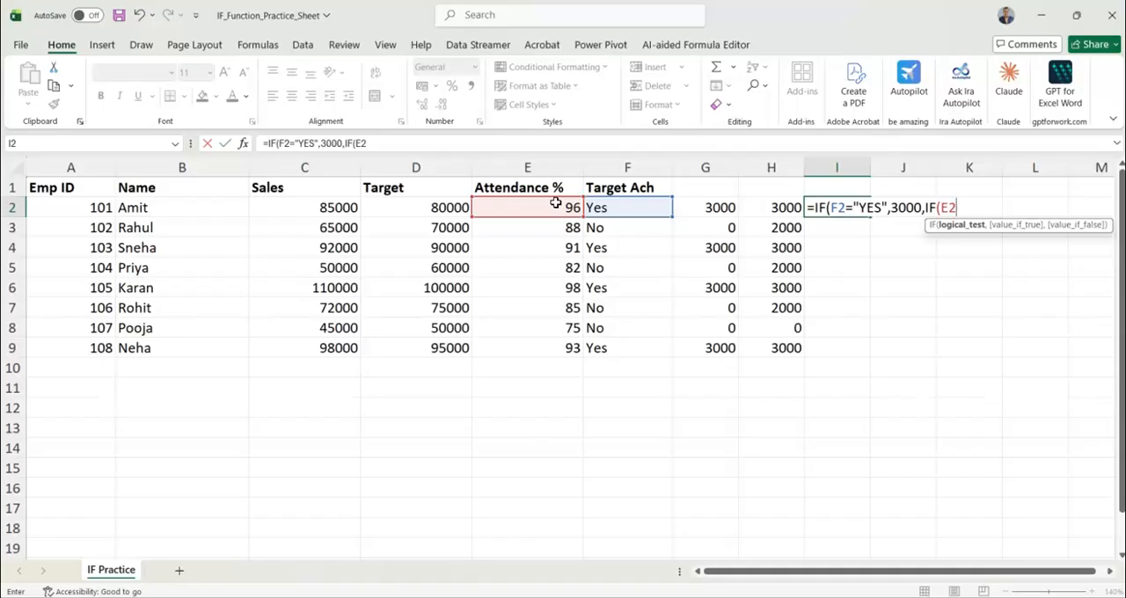
text(>=80,2000)
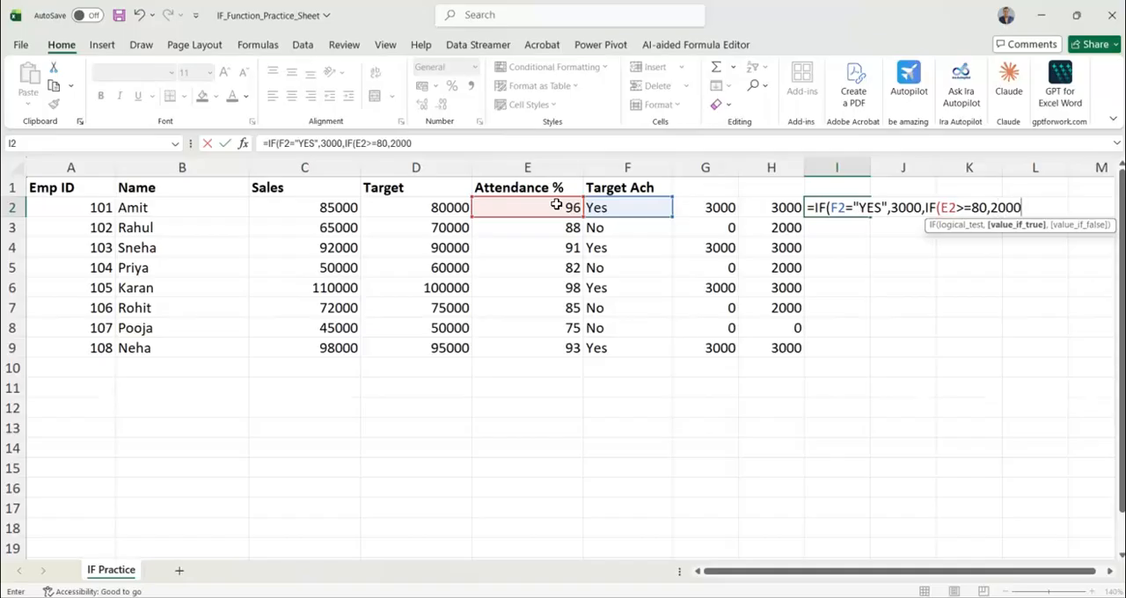
Make the nested IF test E2>=80 and return 2000 if true, up to its value-if-false argument
text(,)
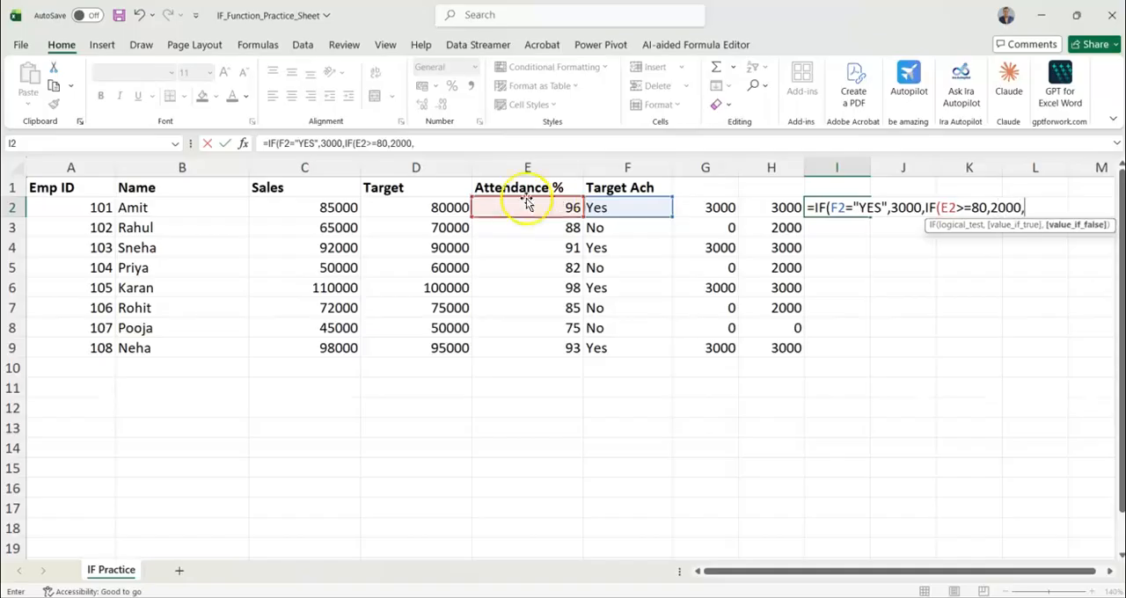
click(347, 205)
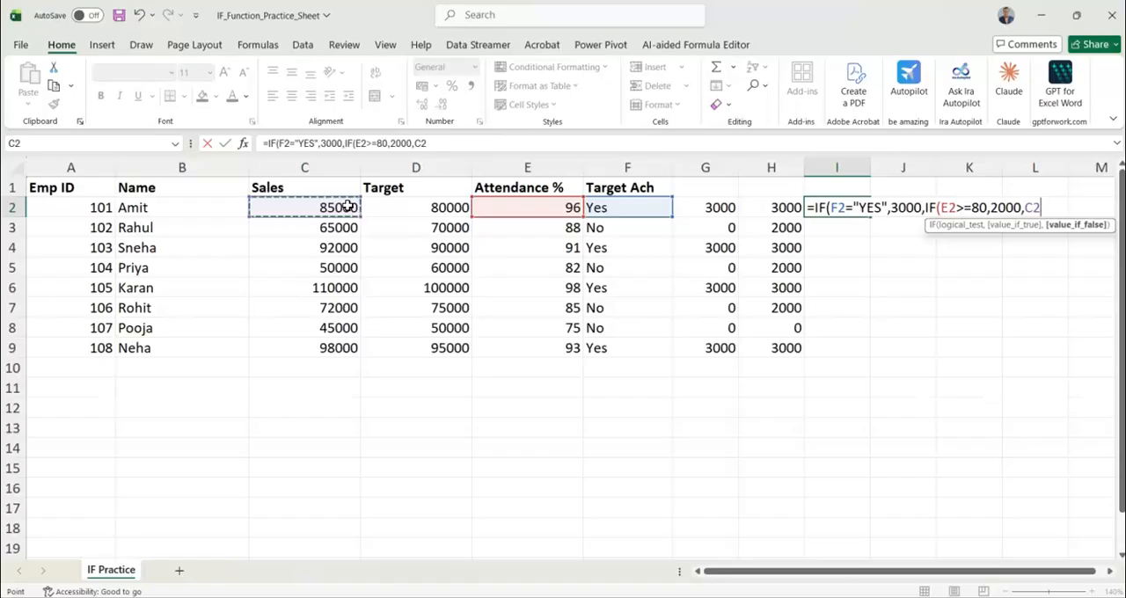
key(BackSpace)
key(BackSpace)
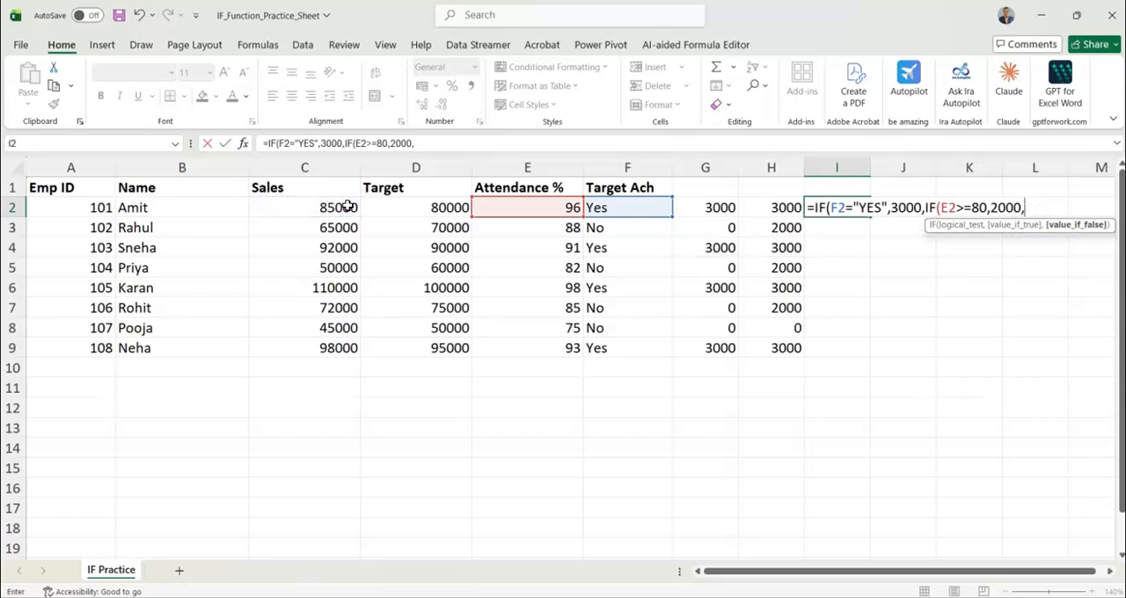
Complete the I2 formula with a further nested IF(C2>=4000,1000,0) as the value if false
text(IF()
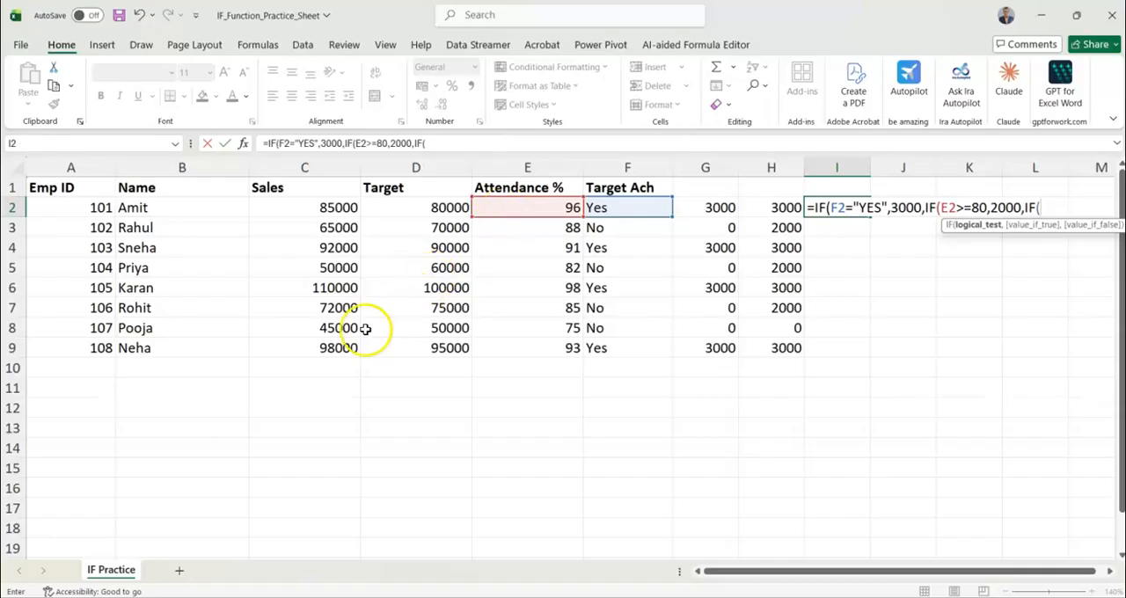
click(320, 207)
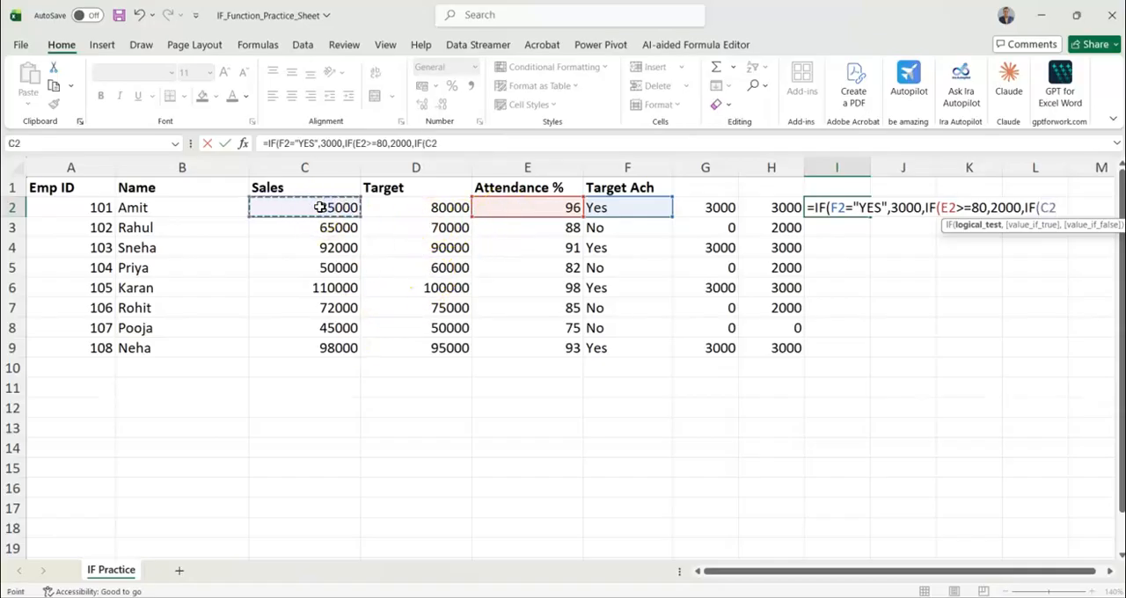
text(>+)
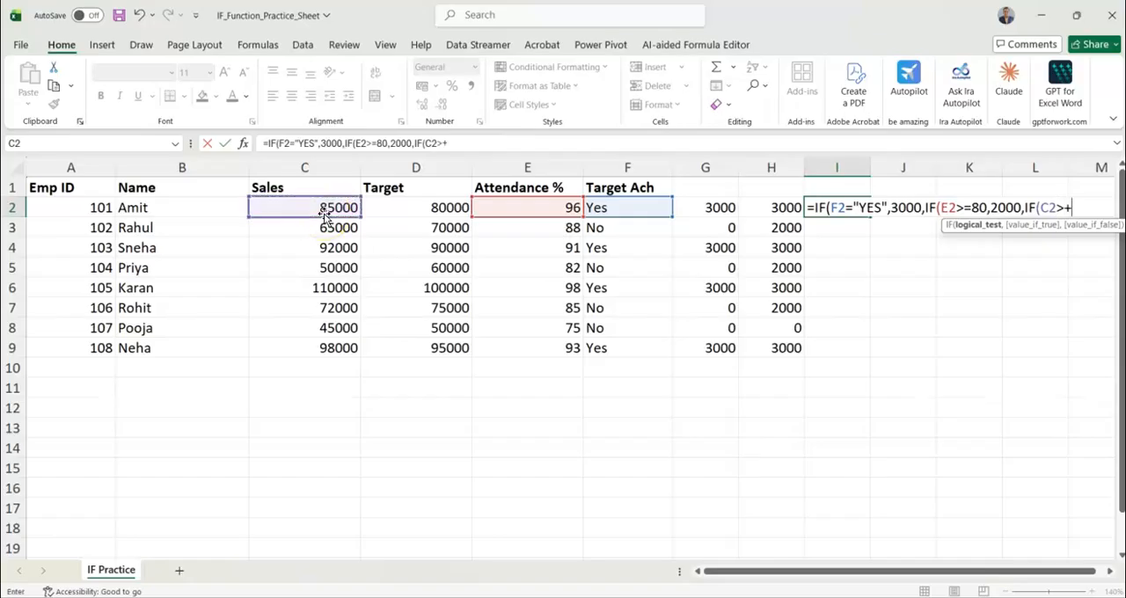
key(BackSpace)
text(=4000,1000)
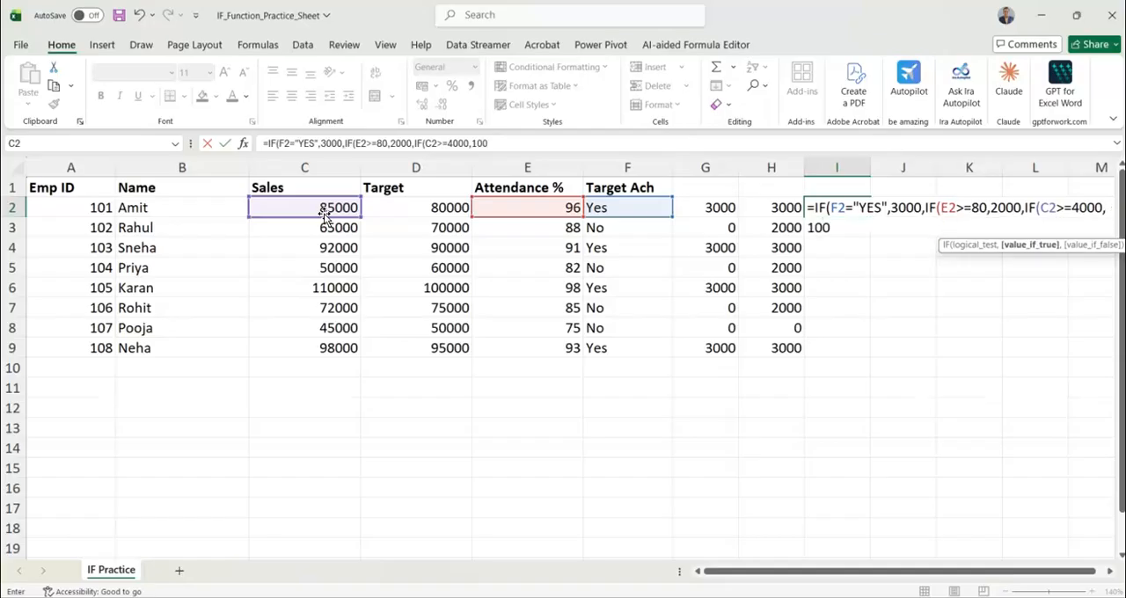
text(,0)
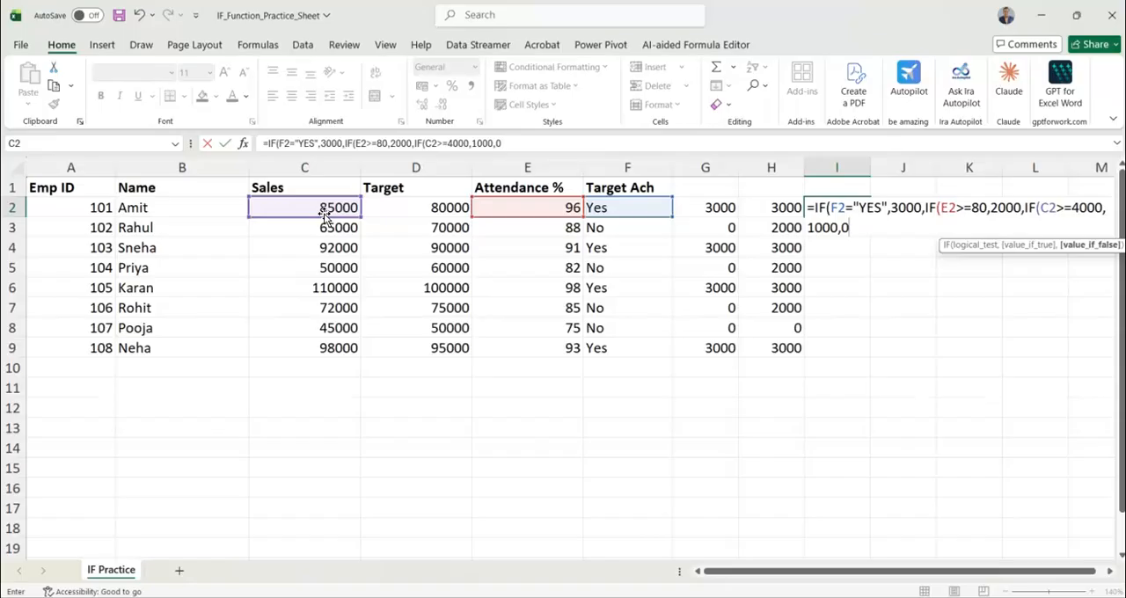
text())))
key(Return)
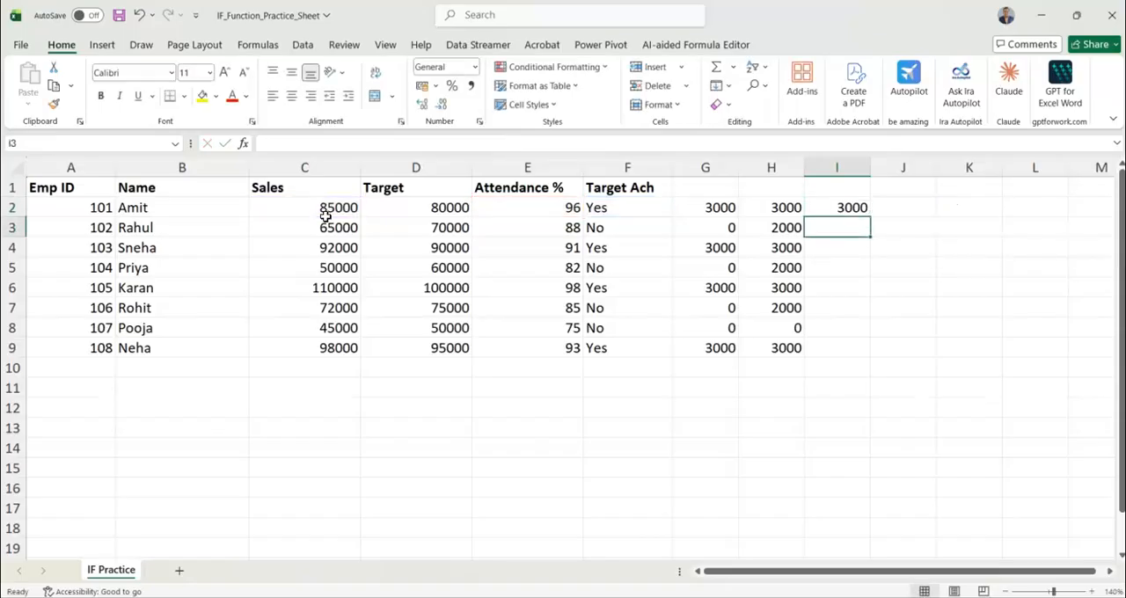
Fill the I2 formula down to I9
click(834, 193)
click(842, 211)
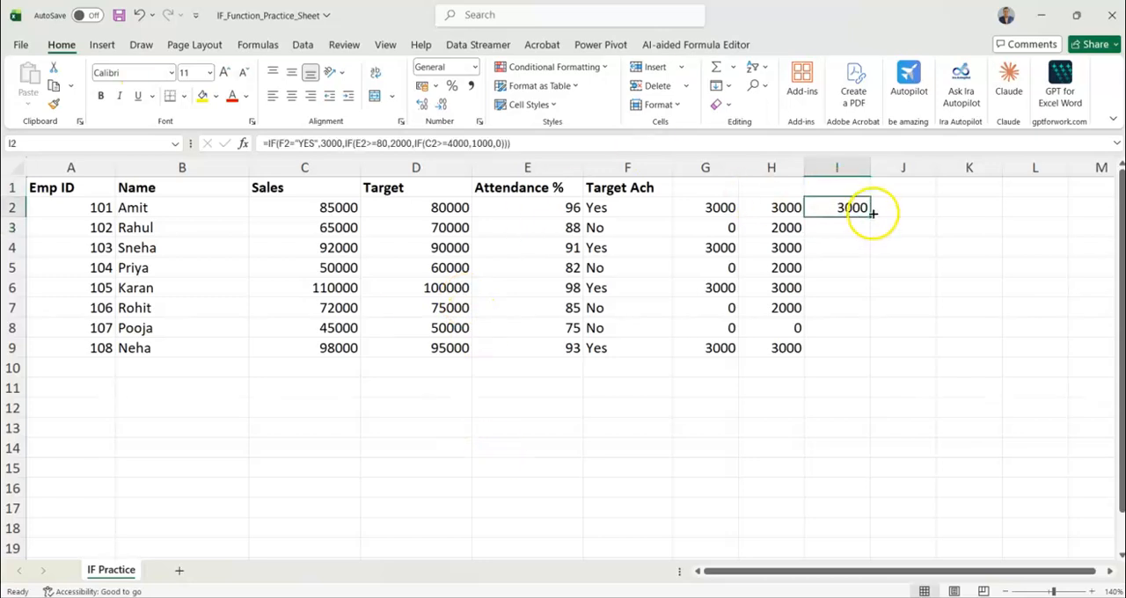
double_click(872, 213)
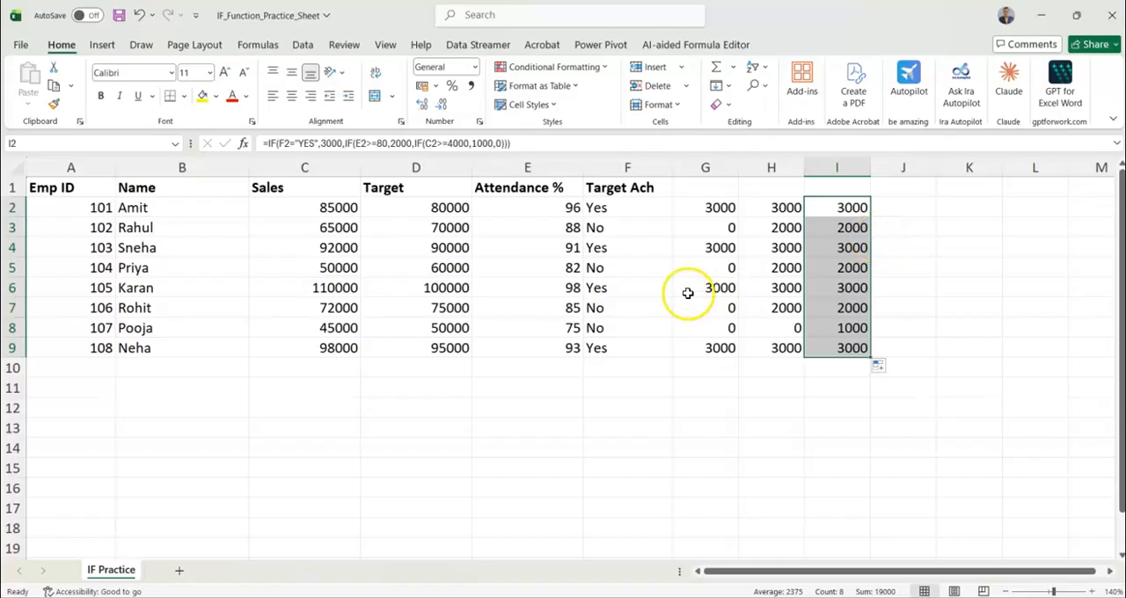